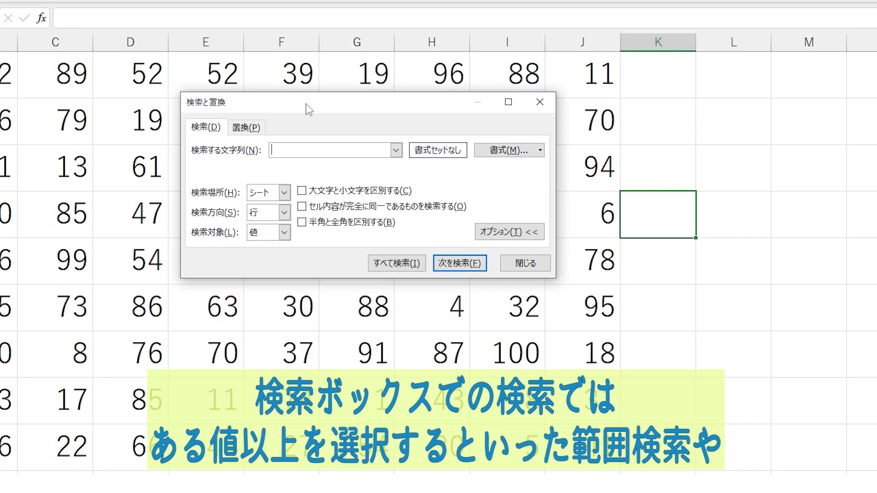
Search the sheet for ">=90" with Find.
{"action": "type", "text": ">=90"}
{"action": "left_click", "coordinate": [457, 265]}
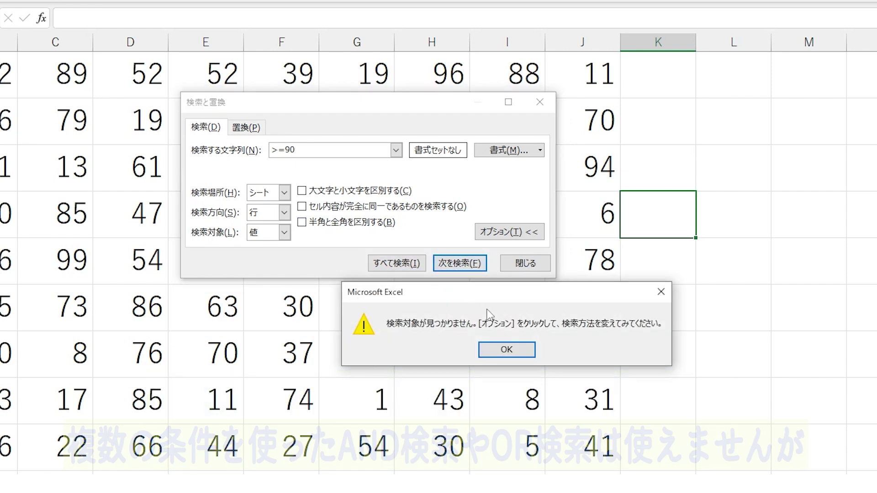
{"action": "left_click_drag", "start_coordinate": [494, 293], "coordinate": [491, 286]}
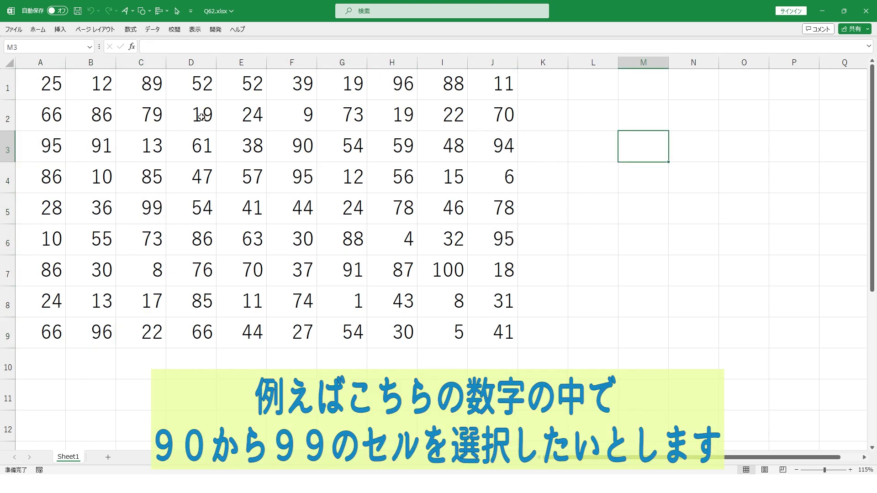
{"action": "left_click", "coordinate": [291, 146]}
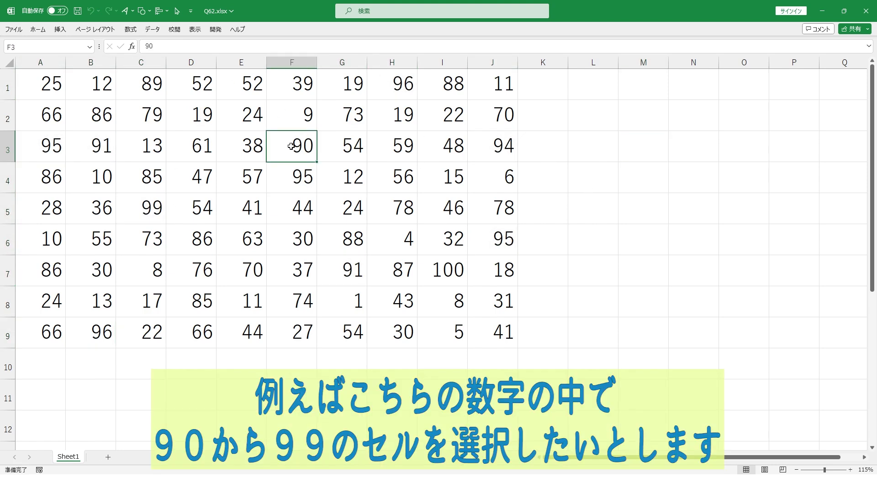
{"action": "left_click", "coordinate": [505, 145]}
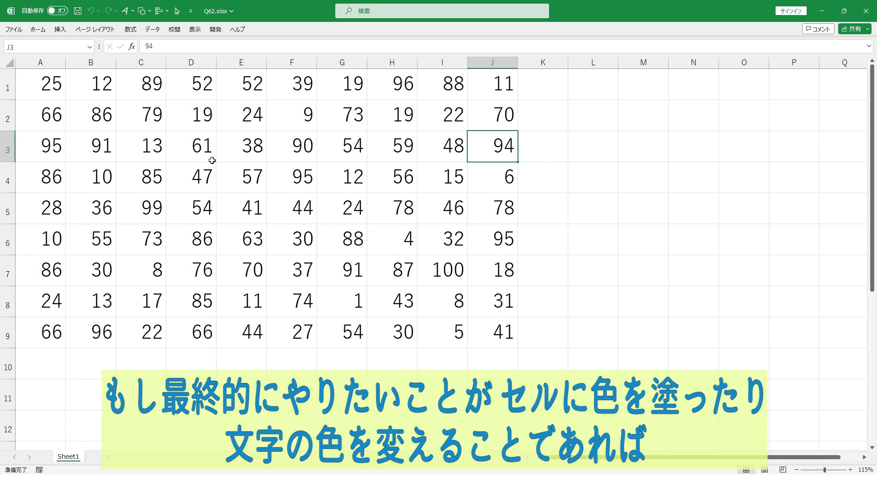
{"action": "left_click", "coordinate": [228, 185]}
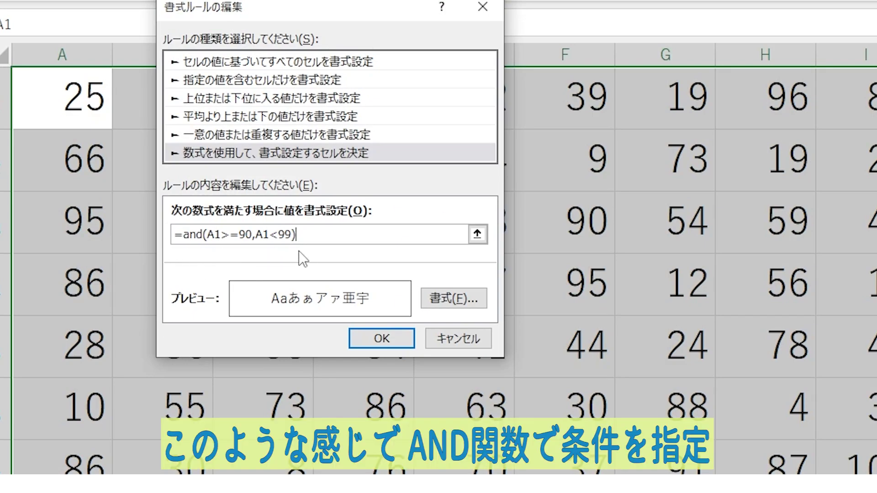
Give the conditional formatting rule =and(A1>=90,A1<99) a light blue fill and apply it to A1:J9.
{"action": "left_click", "coordinate": [457, 299]}
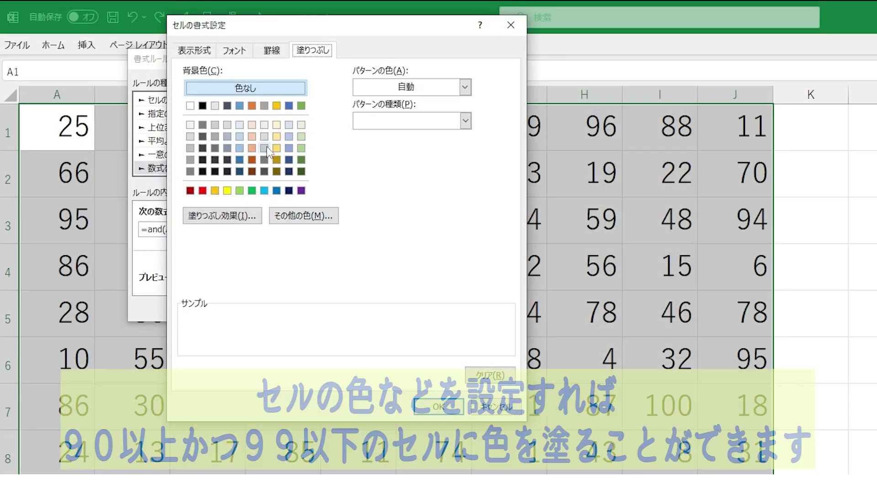
{"action": "left_click", "coordinate": [239, 137]}
{"action": "key", "text": "Return"}
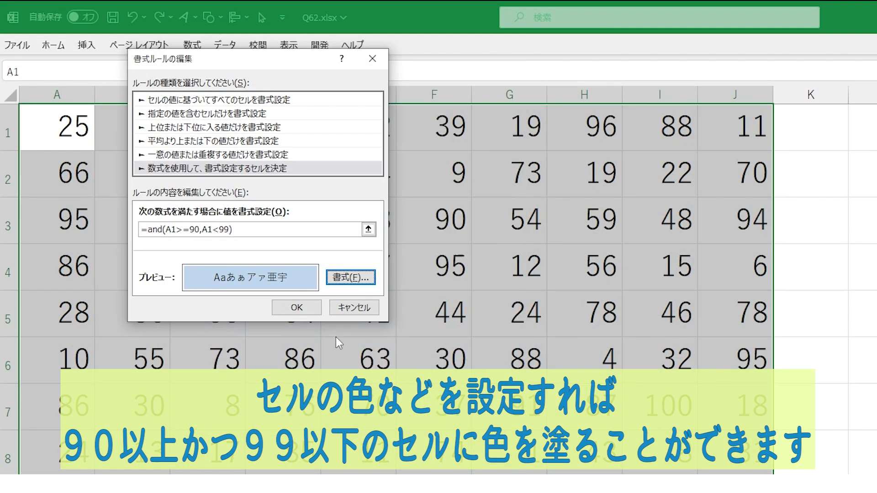
{"action": "left_click", "coordinate": [298, 309]}
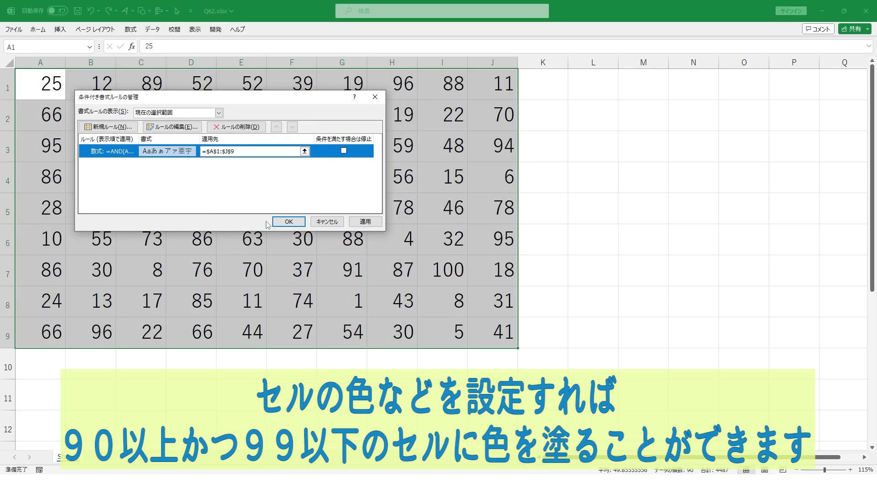
{"action": "left_click", "coordinate": [283, 222]}
{"action": "left_click", "coordinate": [227, 203]}
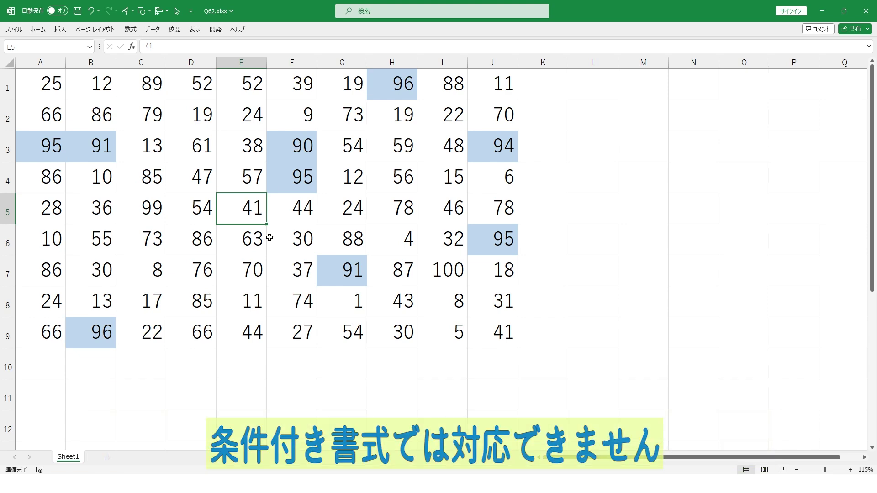
Select the highlighted cells H1, F3, F4, J3, J6 and G7 together as a multiple selection.
{"action": "left_click", "coordinate": [398, 86]}
{"action": "left_click", "coordinate": [299, 145], "text": "ctrl"}
{"action": "left_click", "coordinate": [300, 175], "text": "ctrl"}
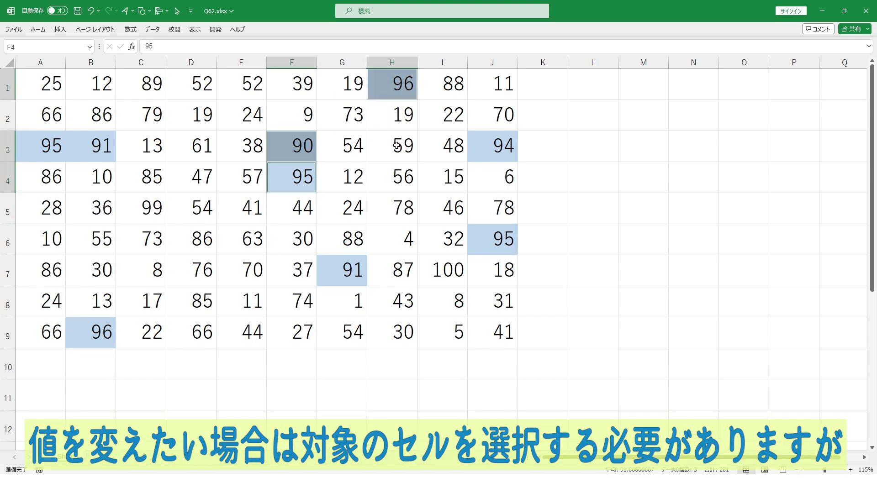
{"action": "left_click", "coordinate": [489, 143], "text": "ctrl"}
{"action": "left_click", "coordinate": [505, 228], "text": "ctrl"}
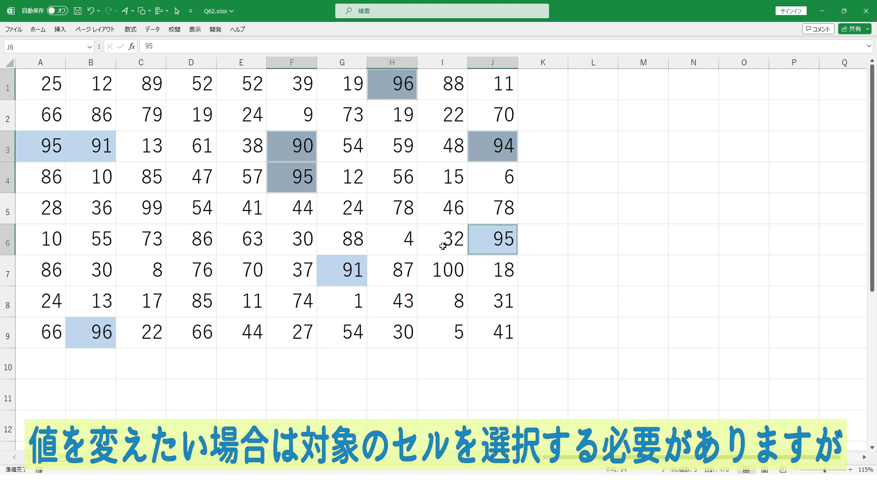
{"action": "left_click", "coordinate": [355, 268], "text": "ctrl"}
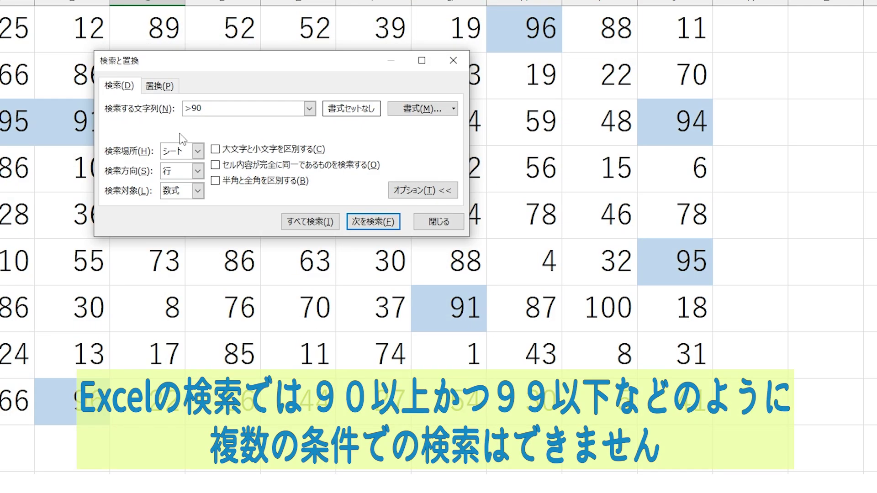
Search the formulas on the sheet for ">=90" and close the Find and Replace dialog.
{"action": "key", "text": "Return"}
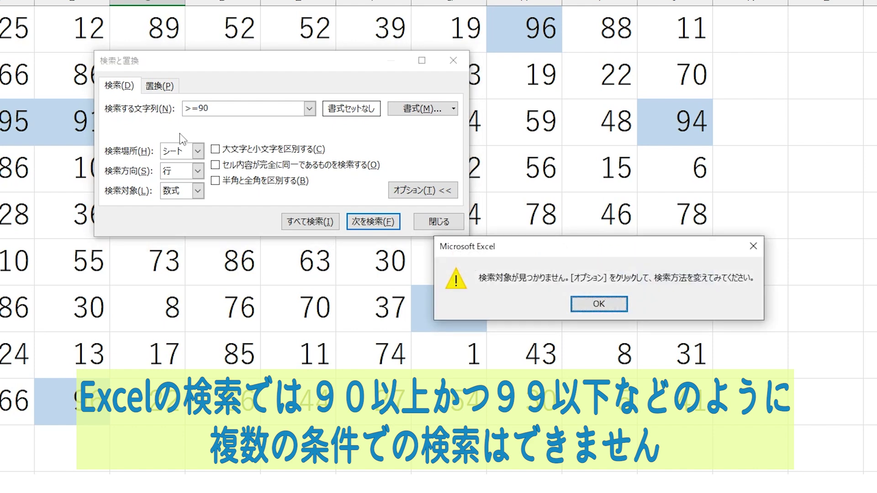
{"action": "left_click_drag", "start_coordinate": [656, 250], "coordinate": [501, 154]}
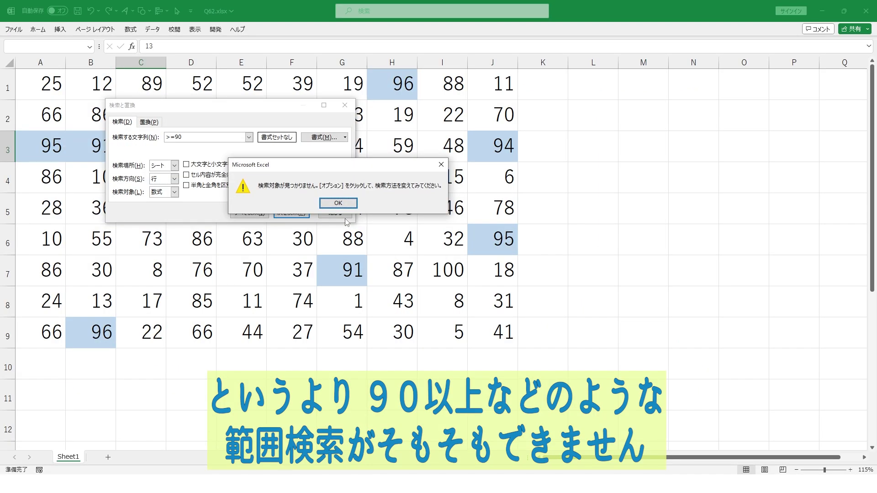
{"action": "left_click", "coordinate": [338, 204]}
{"action": "left_click", "coordinate": [328, 212]}
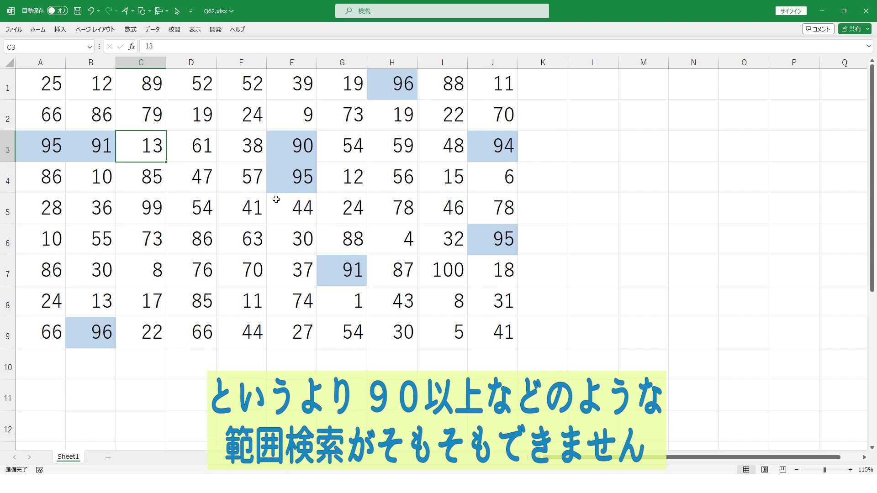
Review the selection criteria offered by Go To Special and leave without applying any of them.
{"action": "left_click", "coordinate": [196, 191]}
{"action": "key", "text": "ctrl+g"}
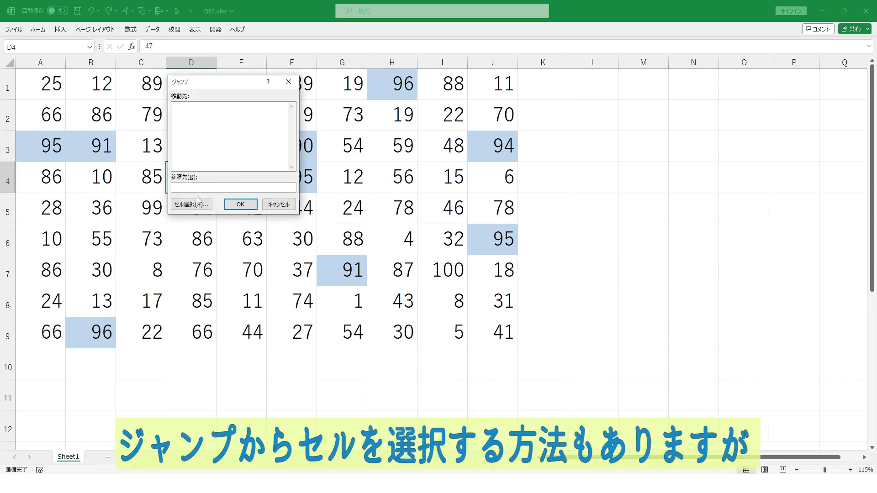
{"action": "left_click", "coordinate": [199, 205]}
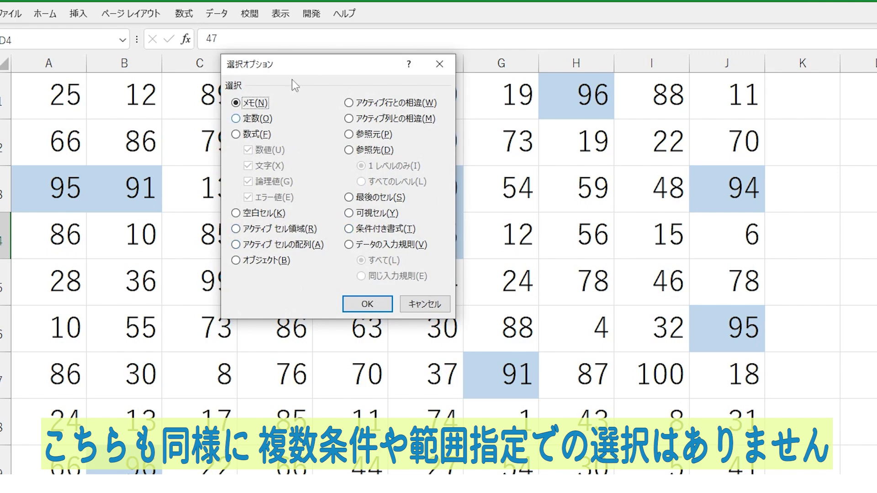
{"action": "left_click", "coordinate": [423, 304]}
{"action": "left_click", "coordinate": [267, 300]}
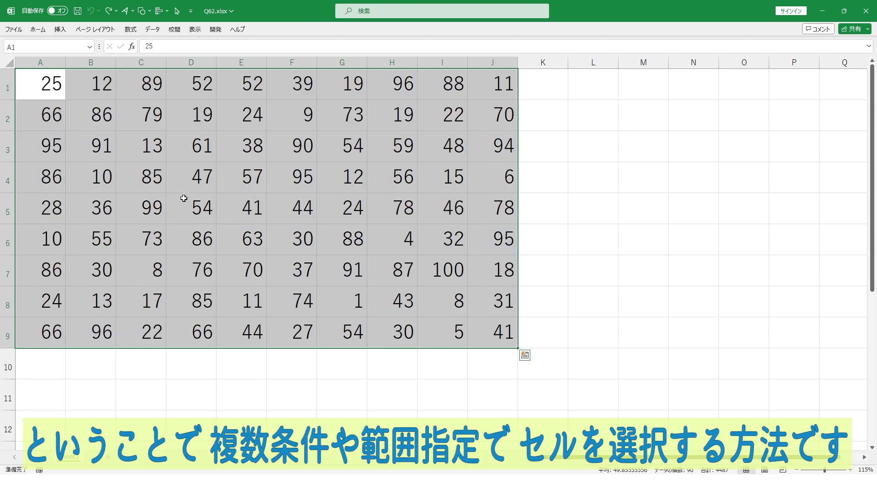
Duplicate Sheet1 within the workbook and clear all values from A1:J9 on the copy.
{"action": "left_click", "coordinate": [182, 196]}
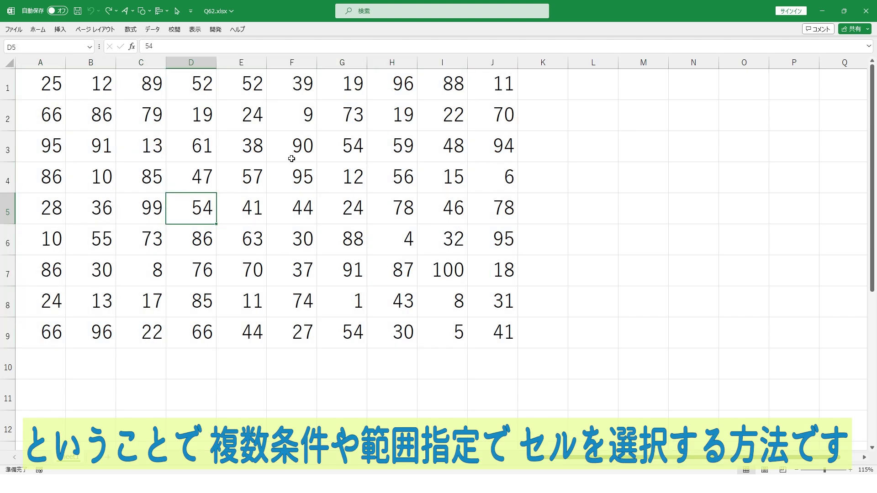
{"action": "left_click_drag", "start_coordinate": [76, 460], "coordinate": [92, 459]}
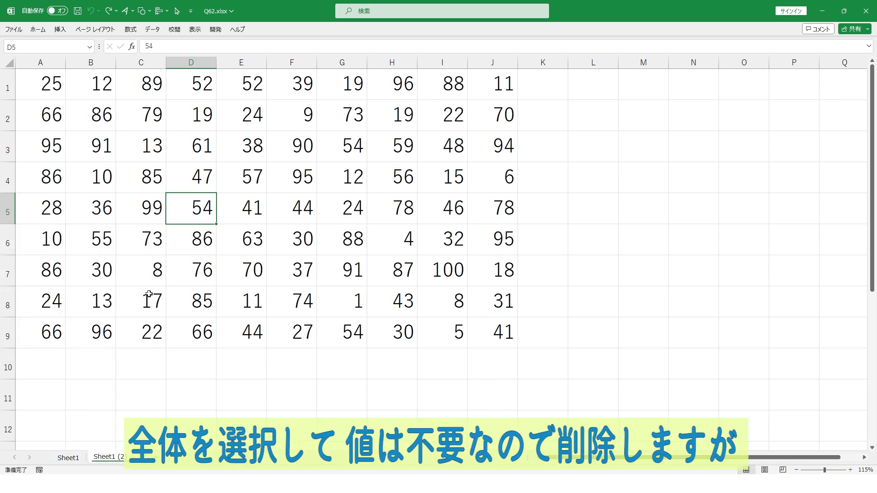
{"action": "key", "text": "ctrl+a"}
{"action": "key", "text": "Delete"}
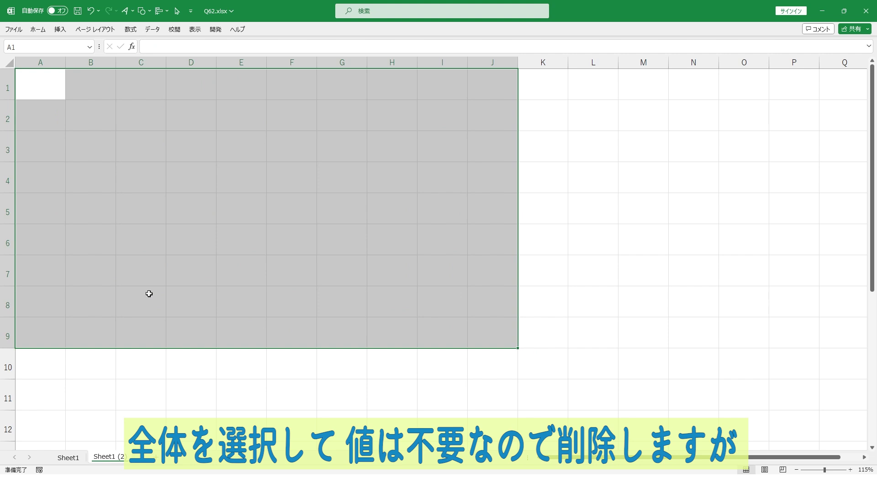
Fill the cleared range A1:J9 on the copied sheet with light blue.
{"action": "left_click", "coordinate": [48, 30]}
{"action": "left_click", "coordinate": [181, 61]}
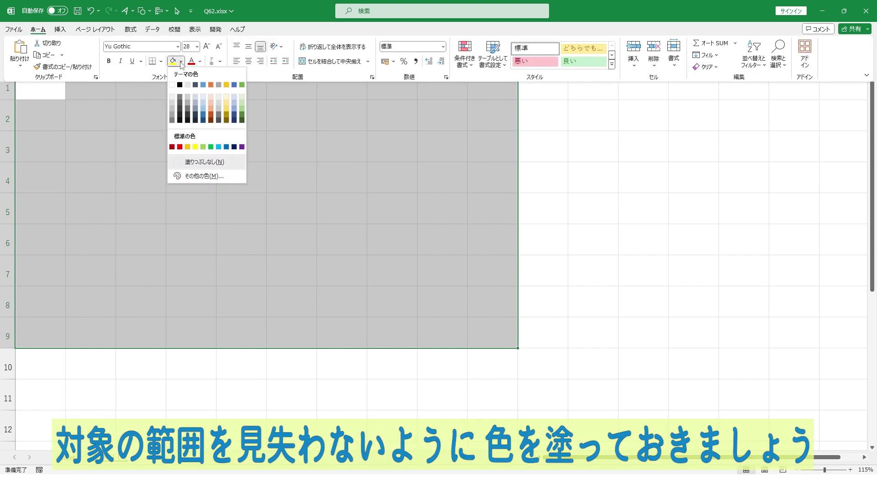
{"action": "left_click", "coordinate": [206, 102]}
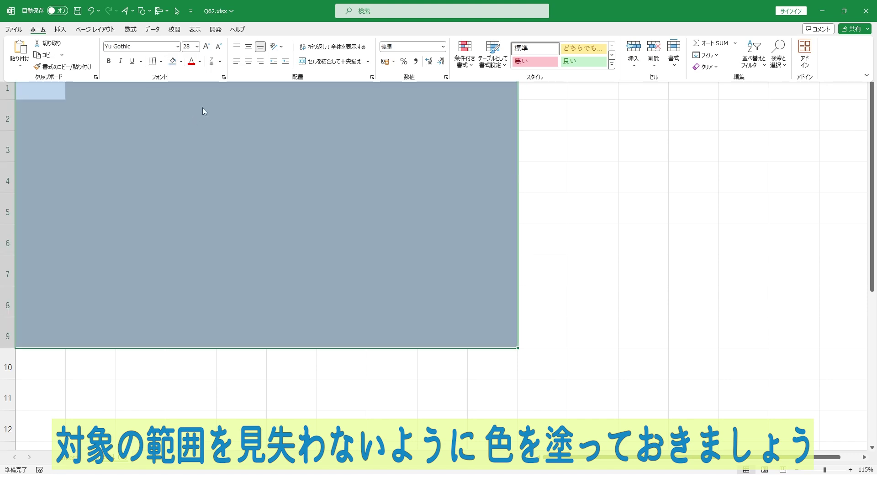
Begin an IF formula in A1 of the copied sheet with an AND test whose first condition is Sheet1!A1>=90.
{"action": "left_click", "coordinate": [49, 92]}
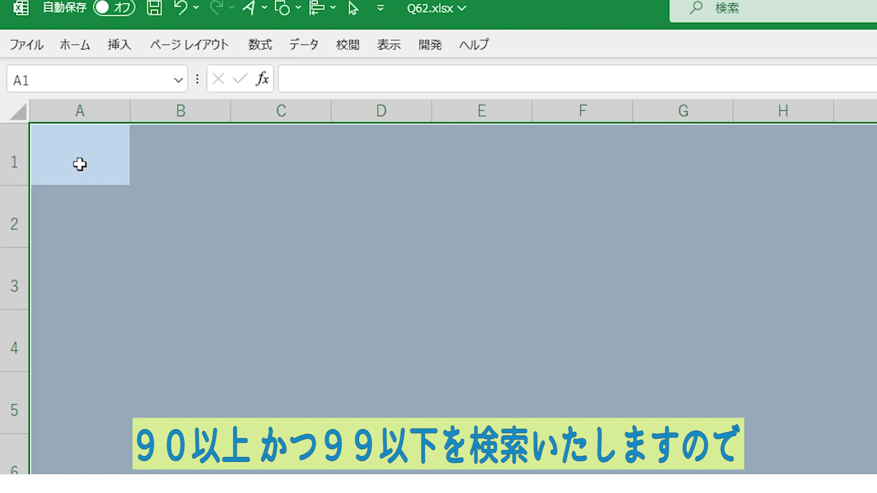
{"action": "type", "text": "=if("}
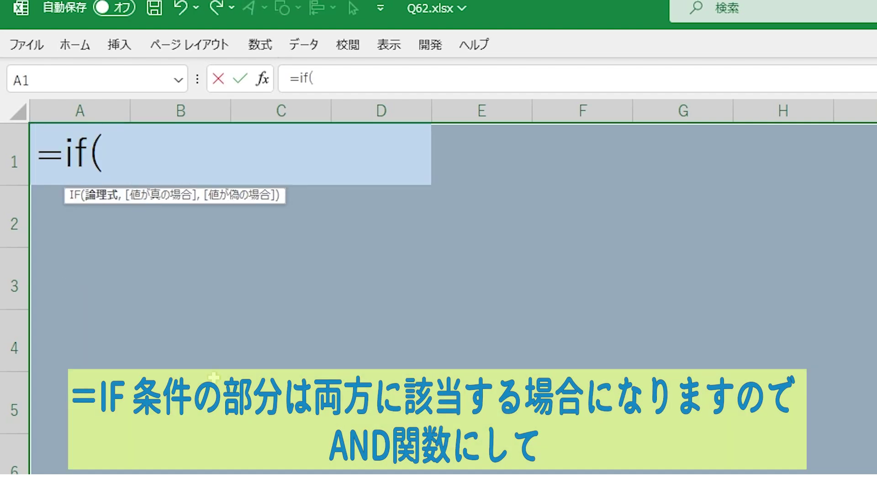
{"action": "type", "text": "and("}
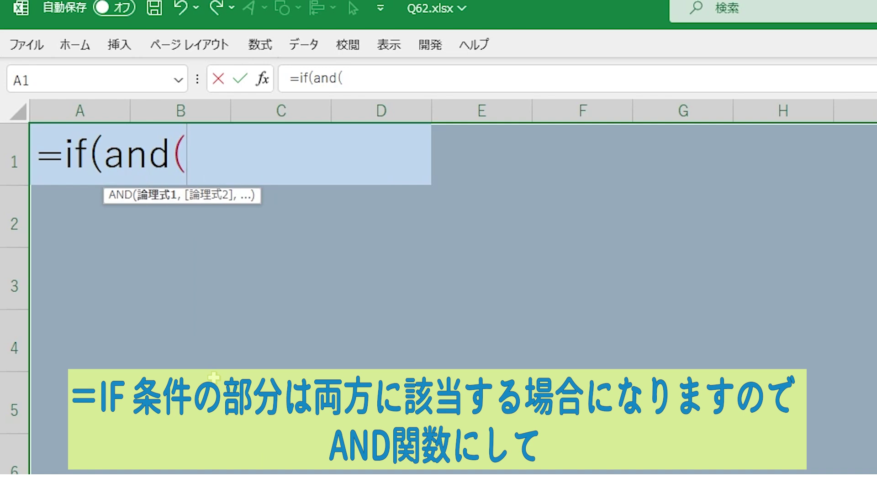
{"action": "key", "text": "ctrl+Page_Up"}
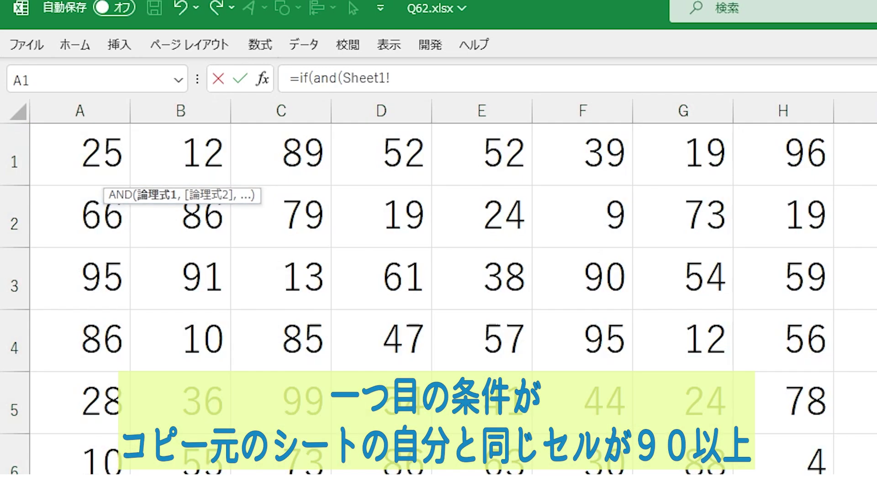
{"action": "left_click", "coordinate": [97, 145]}
{"action": "type", "text": ">"}
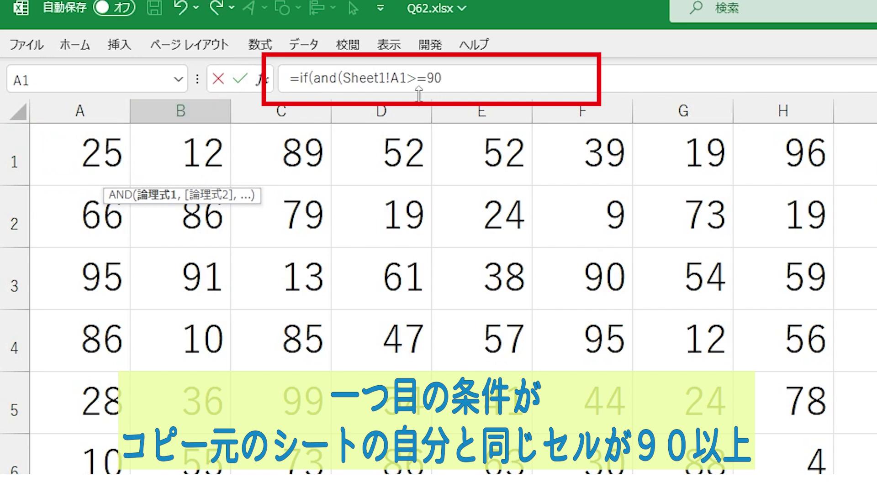
{"action": "type", "text": "=90"}
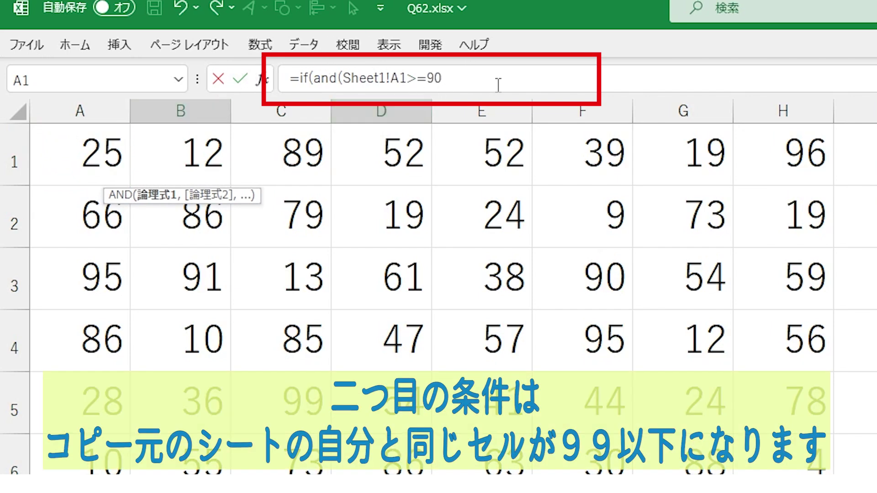
Add the condition Sheet1!A1<=99, return 1 when both are met and 0 otherwise, and enter the formula for the selected range A1:J9.
{"action": "type", "text": ","}
{"action": "left_click", "coordinate": [91, 150]}
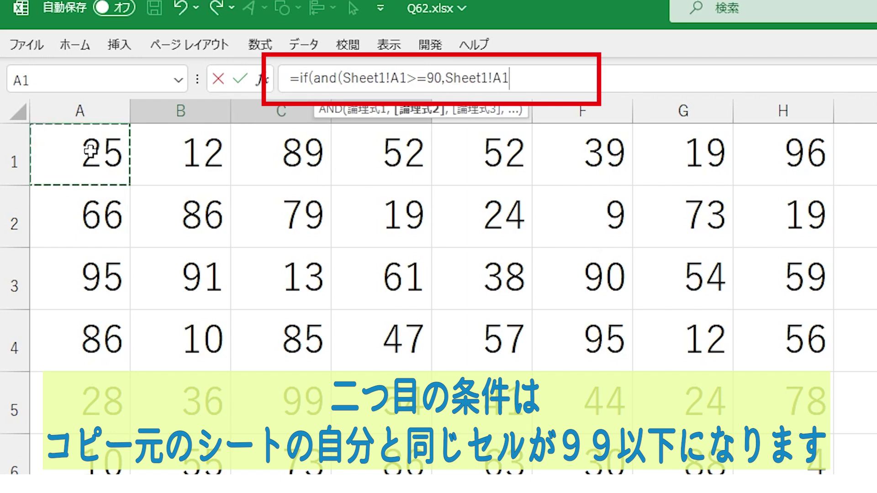
{"action": "type", "text": "<=99)"}
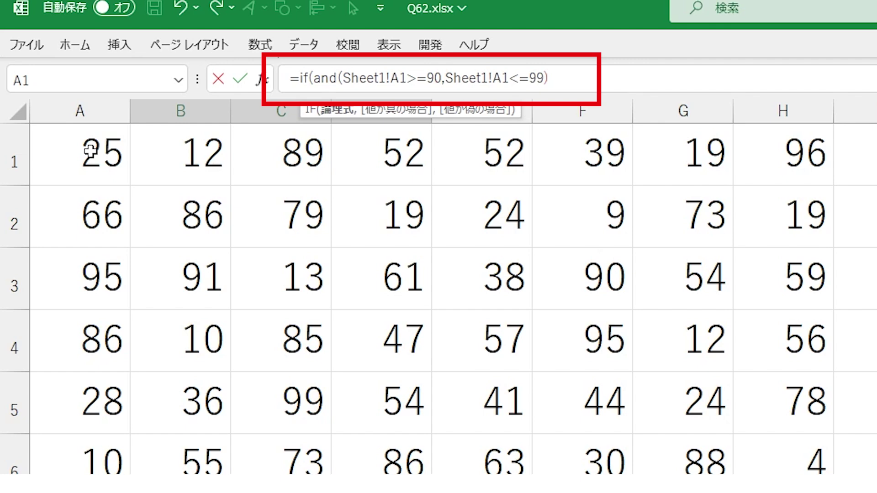
{"action": "type", "text": ","}
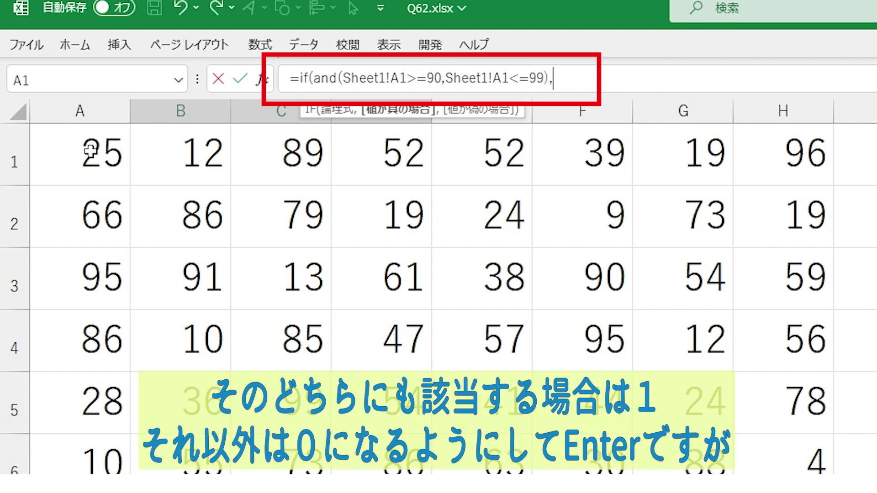
{"action": "type", "text": "1,0)"}
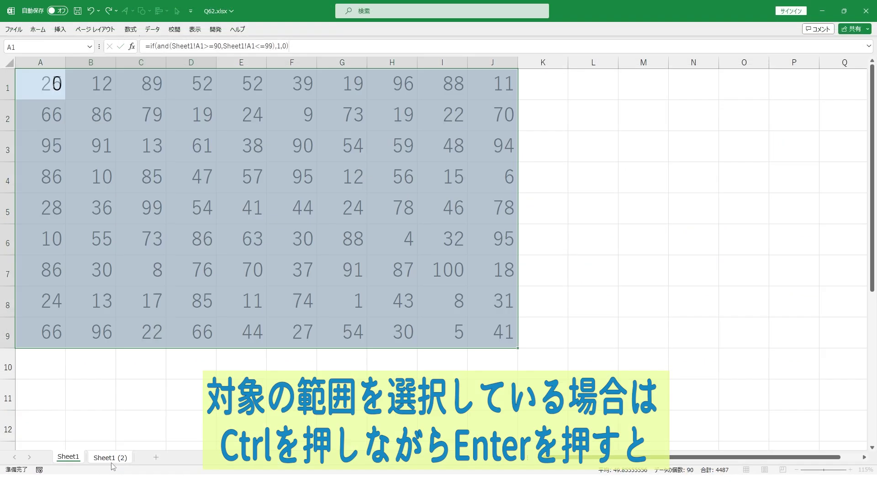
{"action": "key", "text": "ctrl+Return"}
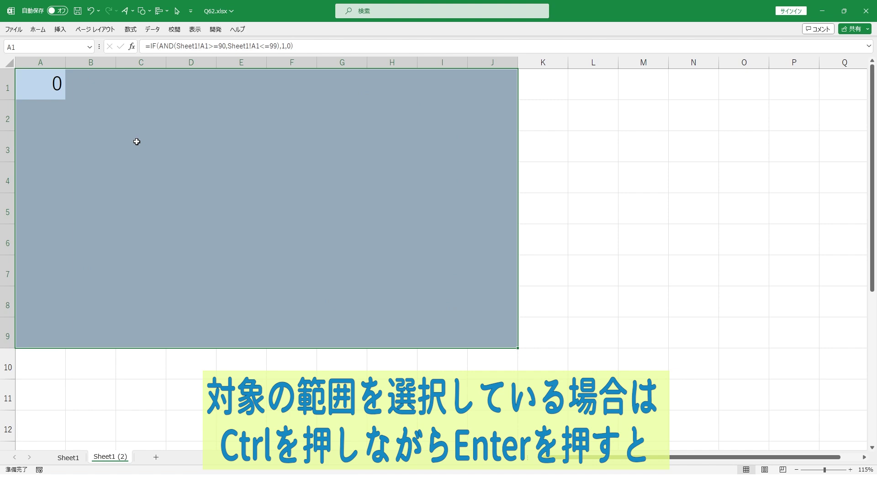
{"action": "left_click", "coordinate": [258, 145]}
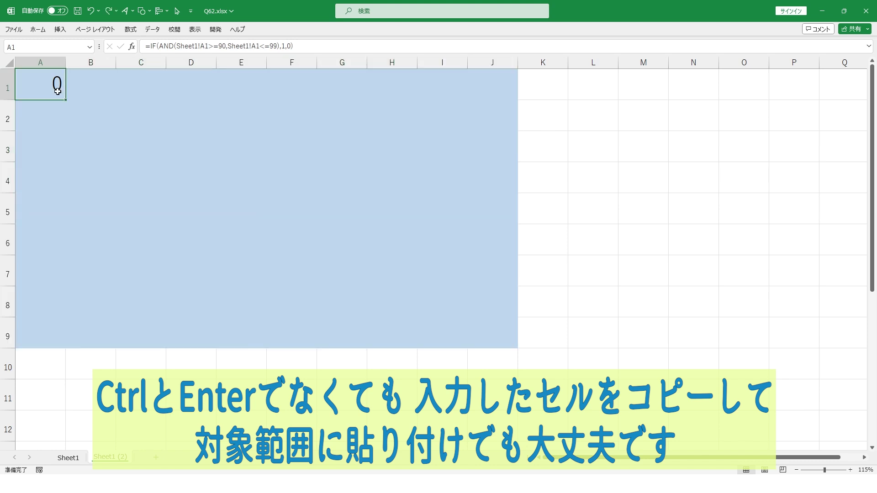
Copy the formula in A1 of the copied sheet and paste it across A1:J9.
{"action": "right_click", "coordinate": [57, 91]}
{"action": "left_click", "coordinate": [91, 126]}
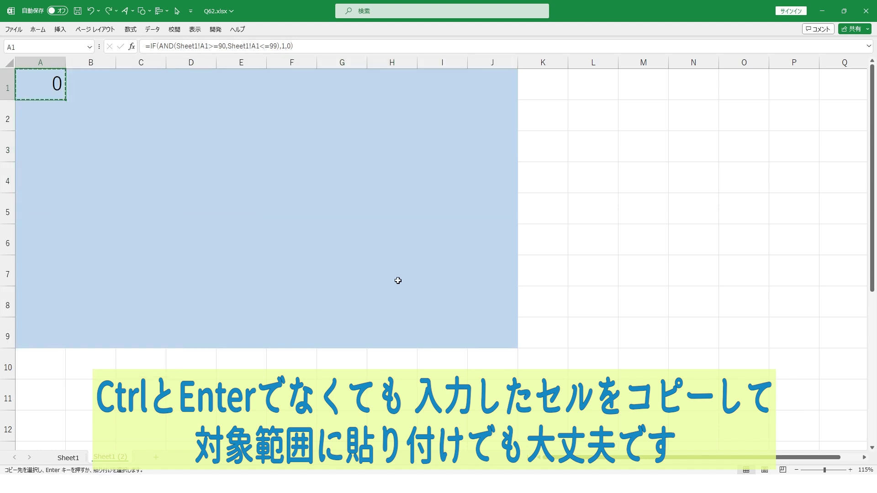
{"action": "right_click", "coordinate": [478, 305]}
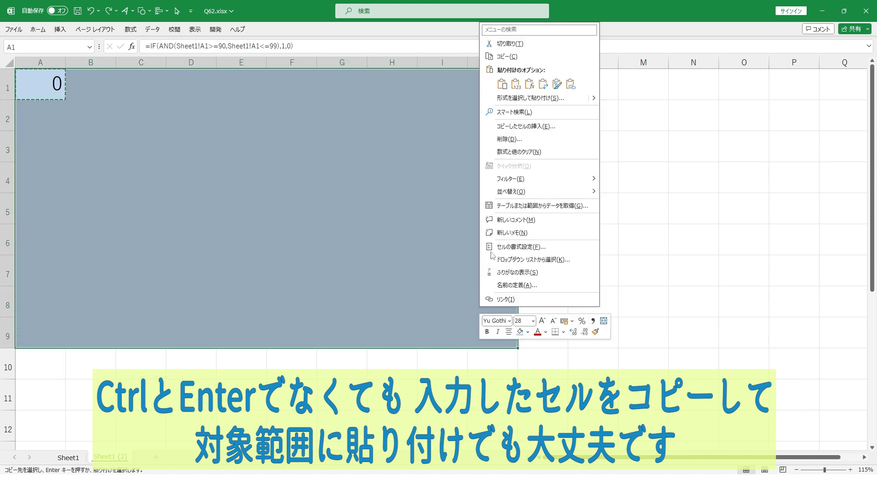
{"action": "left_click", "coordinate": [505, 90]}
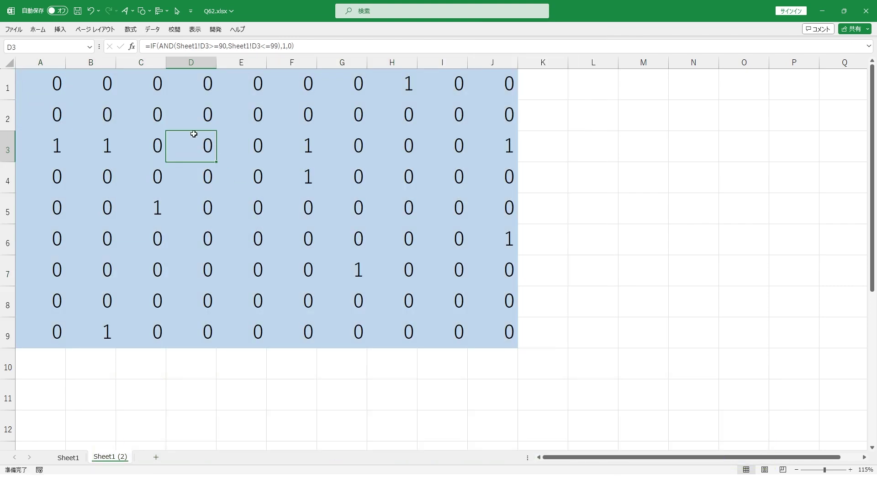
Compare cells such as A1, A3:B3 and F4 on Sheet1 with their flags on the copied sheet.
{"action": "left_click", "coordinate": [52, 92]}
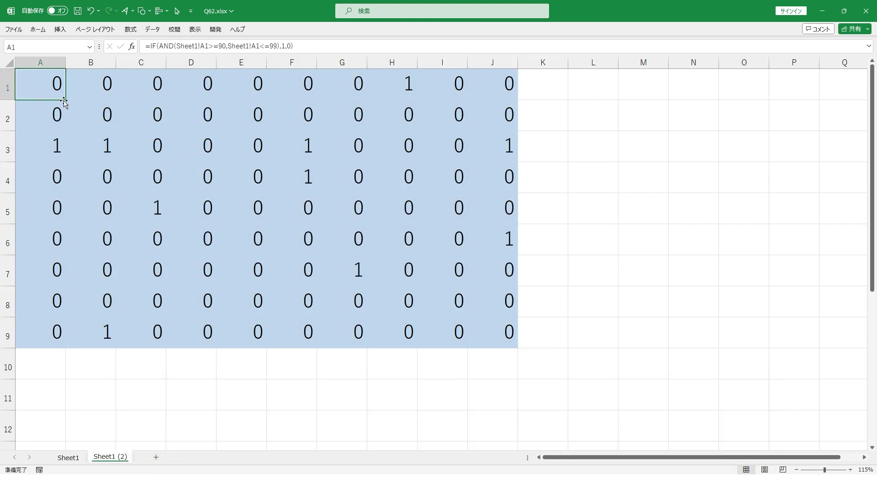
{"action": "left_click", "coordinate": [68, 457]}
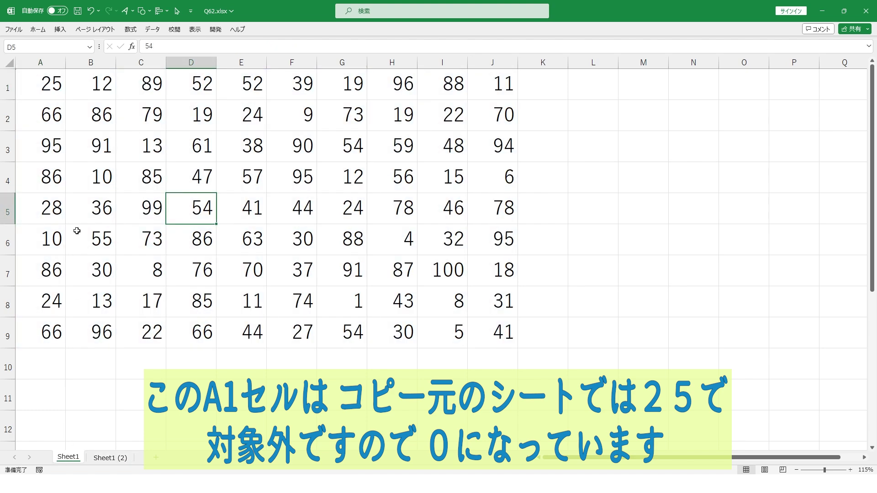
{"action": "left_click", "coordinate": [40, 81]}
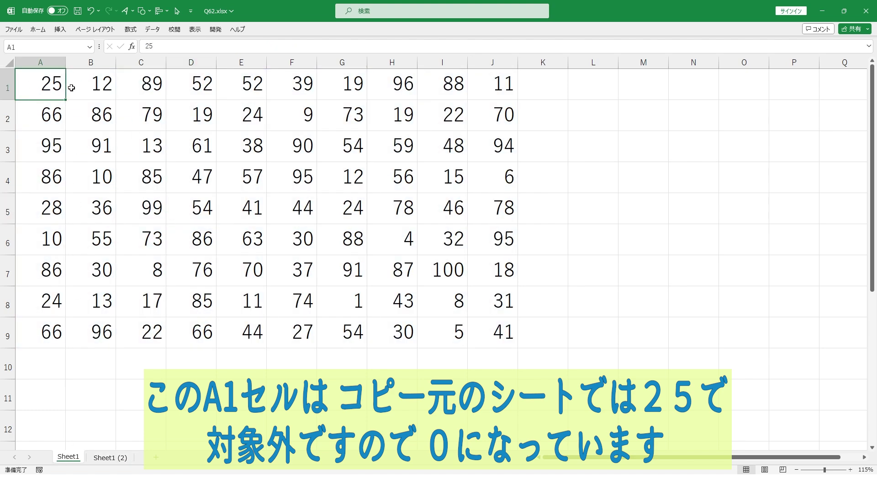
{"action": "key", "text": "ctrl+Page_Down"}
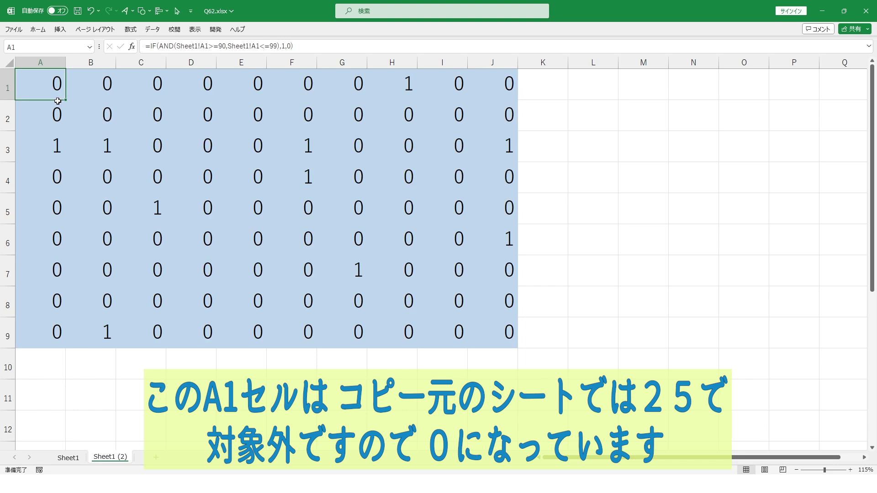
{"action": "key", "text": "ctrl+Page_Up"}
{"action": "left_click_drag", "start_coordinate": [50, 144], "coordinate": [88, 148]}
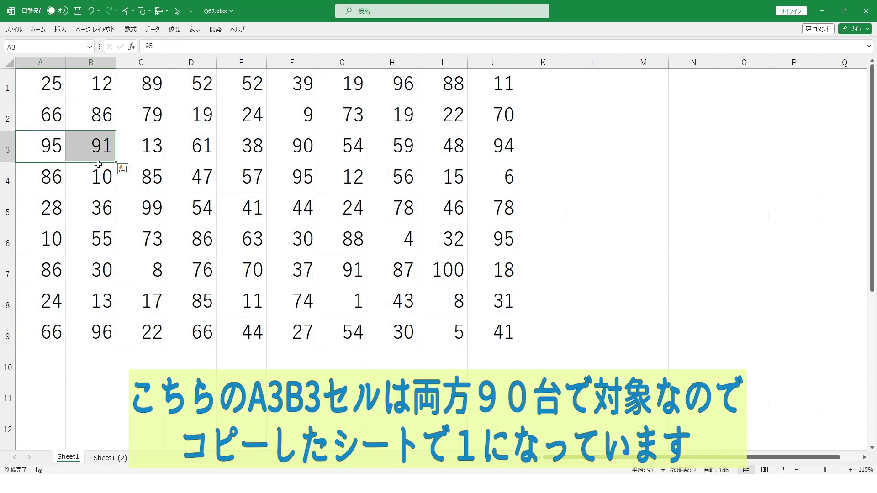
{"action": "key", "text": "ctrl+Page_Down"}
{"action": "left_click_drag", "start_coordinate": [55, 151], "coordinate": [105, 146]}
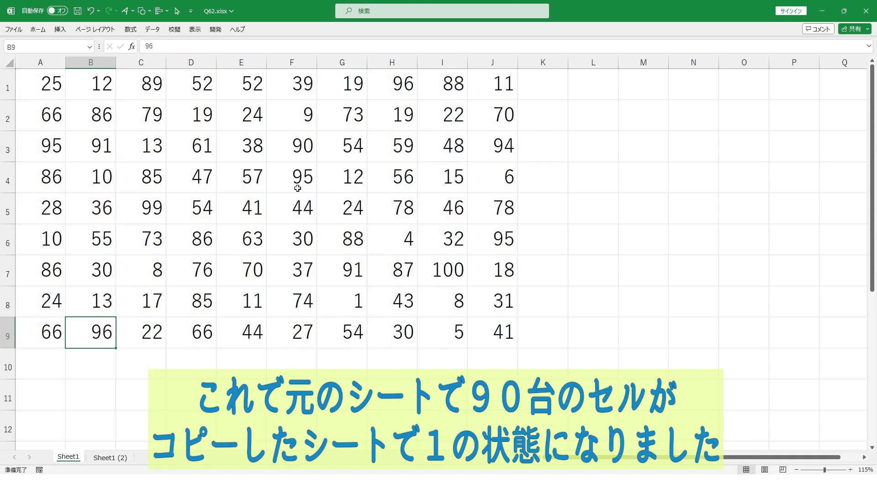
{"action": "left_click", "coordinate": [299, 181]}
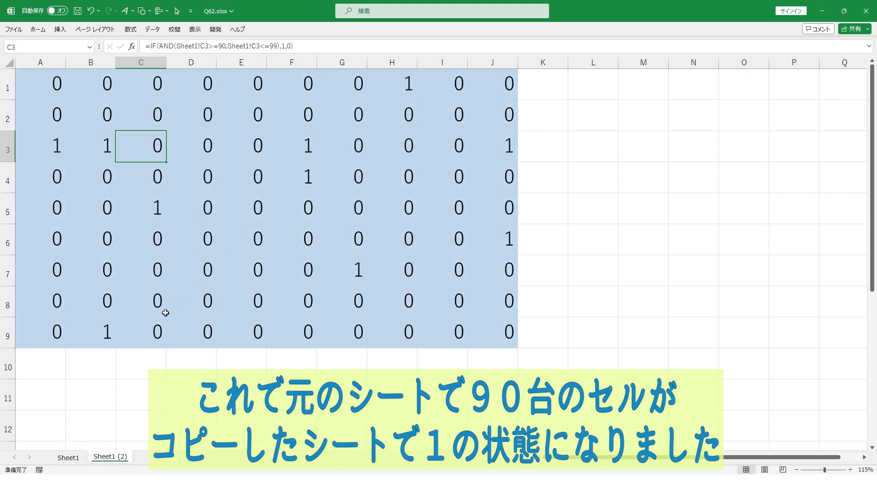
{"action": "left_click", "coordinate": [304, 181]}
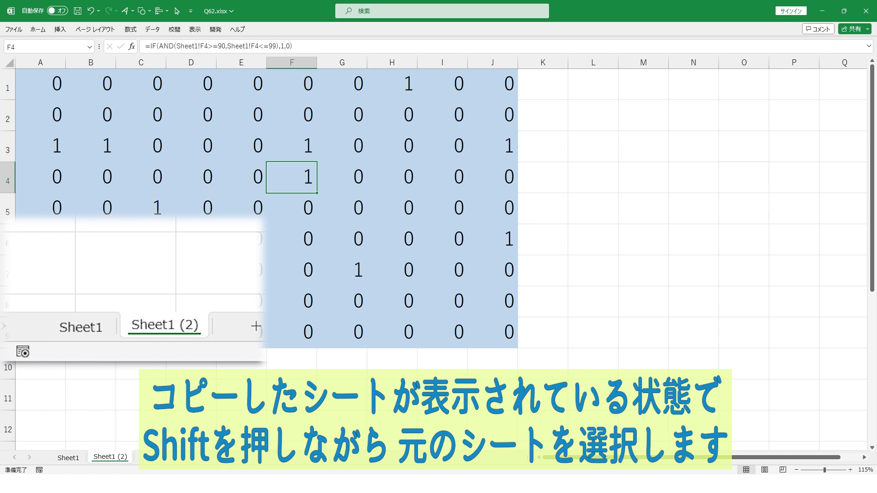
Group Sheet1 with the copied sheet and find all cells containing 1, searching in values instead of formulas.
{"action": "left_click", "coordinate": [68, 458], "text": "shift"}
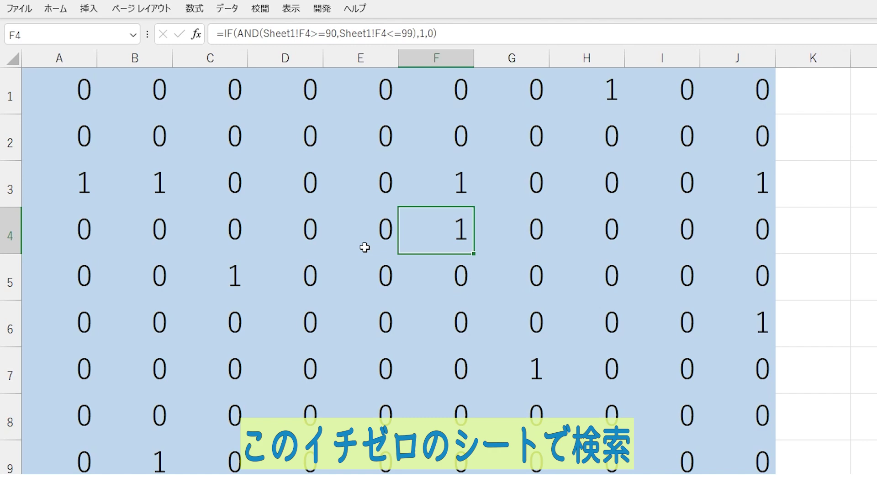
{"action": "key", "text": "ctrl+f"}
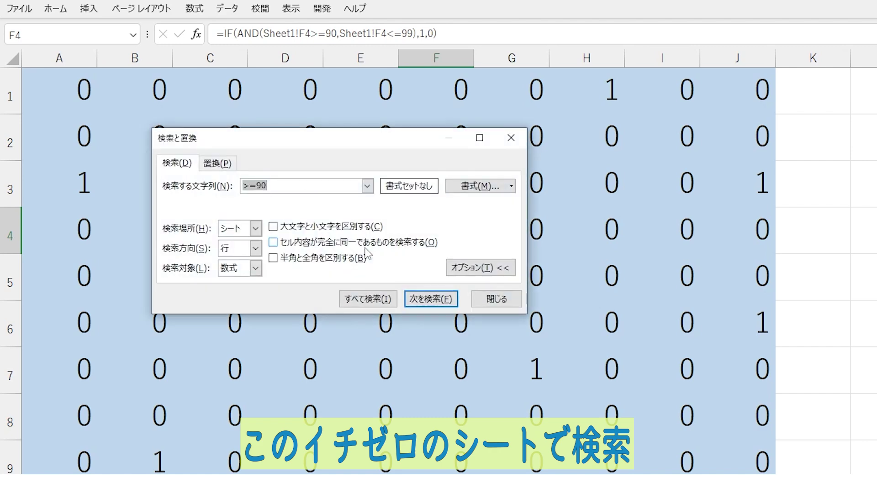
{"action": "key", "text": "Delete"}
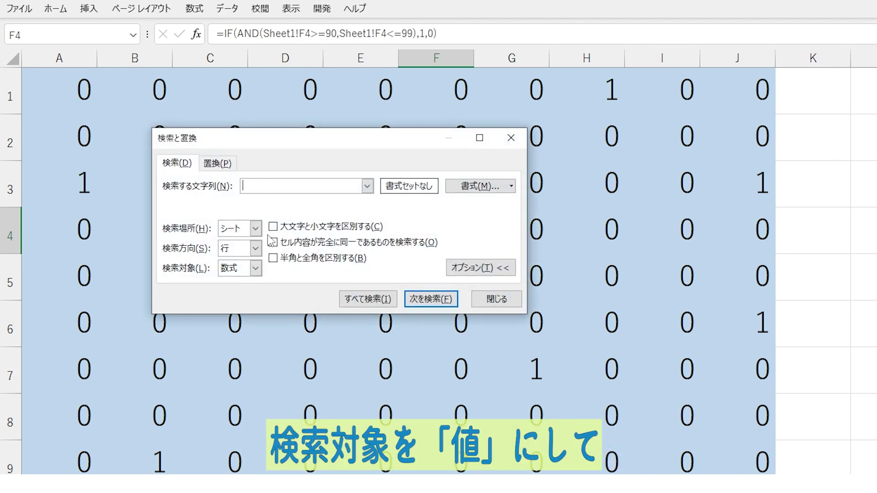
{"action": "left_click", "coordinate": [256, 268]}
{"action": "left_click", "coordinate": [244, 292]}
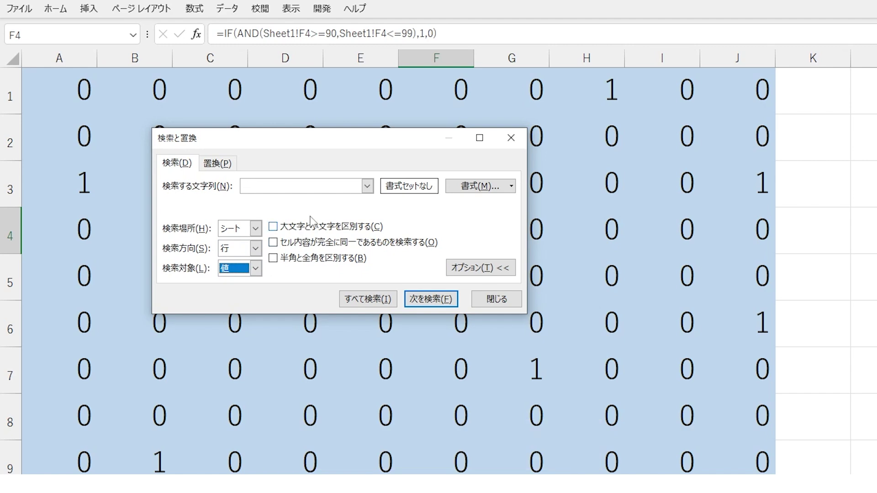
{"action": "left_click", "coordinate": [316, 186]}
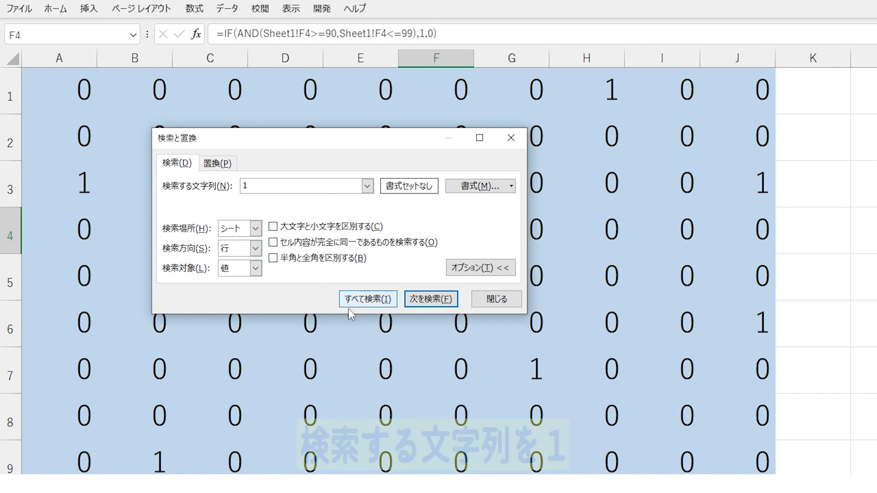
{"action": "left_click", "coordinate": [367, 299]}
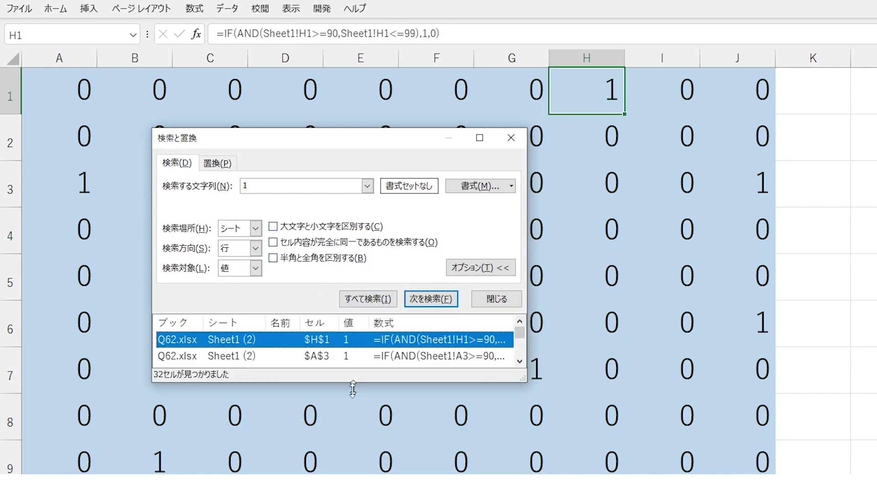
Select all found cells from the search results at once and close the search dialog.
{"action": "left_click_drag", "start_coordinate": [354, 383], "coordinate": [354, 474]}
{"action": "left_click", "coordinate": [287, 379]}
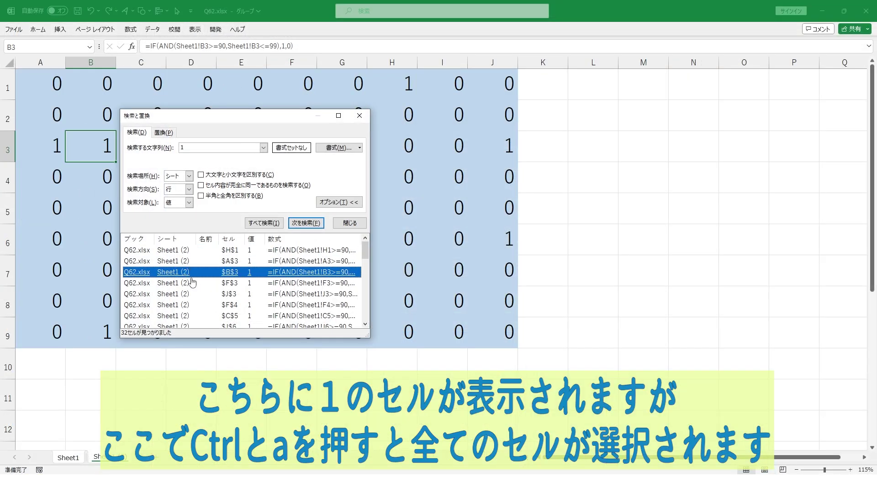
{"action": "left_click", "coordinate": [192, 283]}
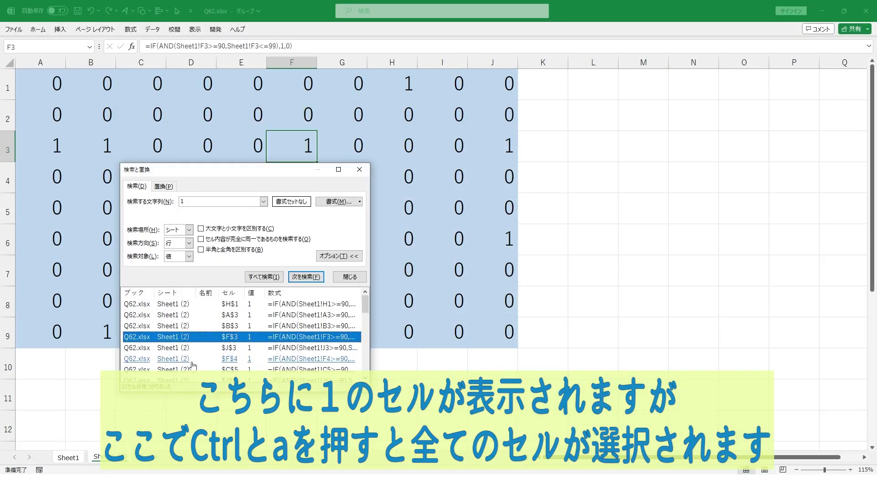
{"action": "left_click", "coordinate": [192, 367]}
{"action": "left_click_drag", "start_coordinate": [302, 172], "coordinate": [659, 124]}
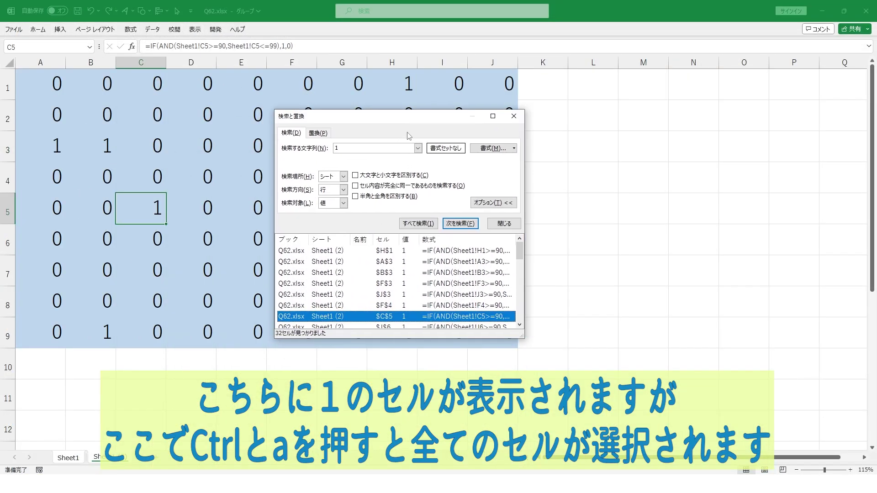
{"action": "key", "text": "ctrl+a"}
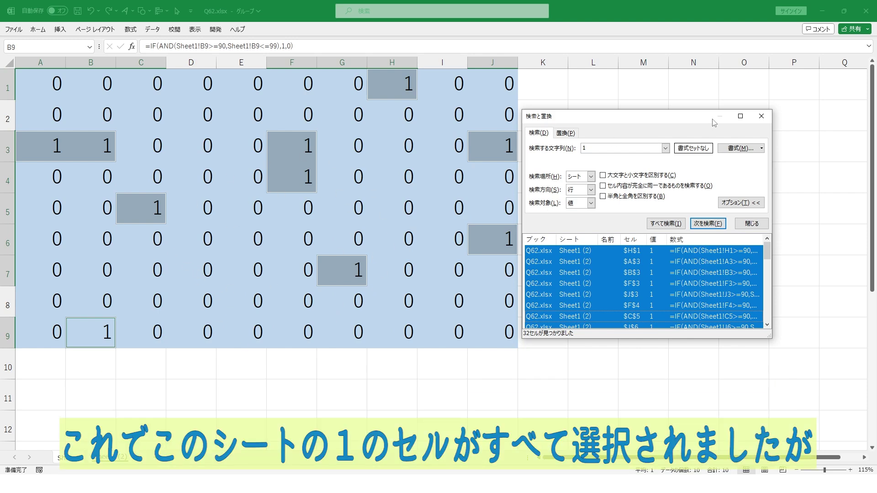
{"action": "left_click", "coordinate": [761, 116]}
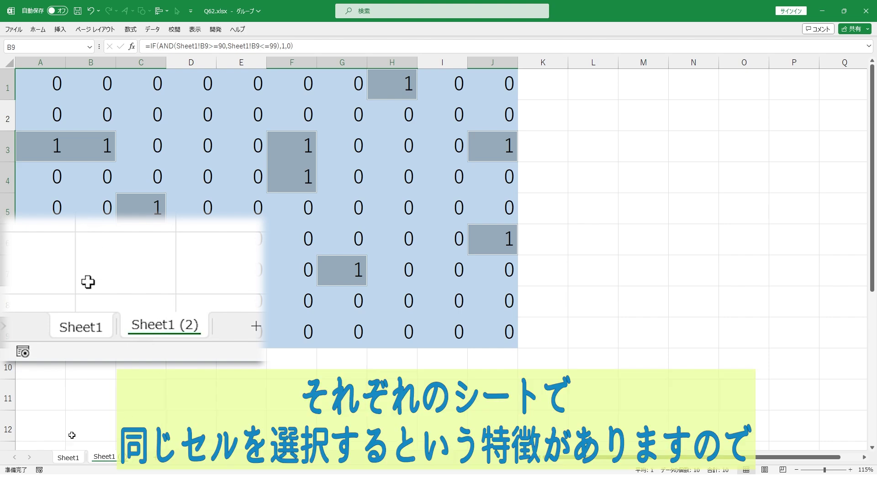
Show Sheet1 with its matching cells selected, fill them light blue and clear their values.
{"action": "left_click", "coordinate": [69, 458]}
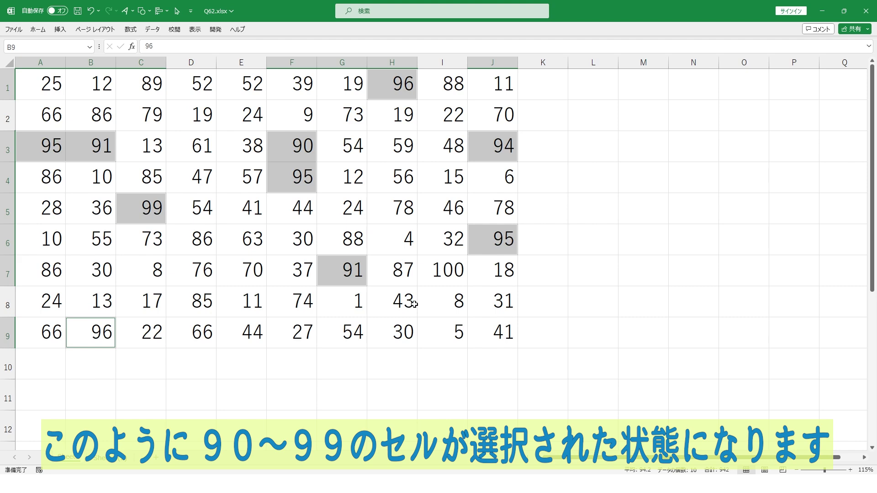
{"action": "left_click", "coordinate": [39, 31]}
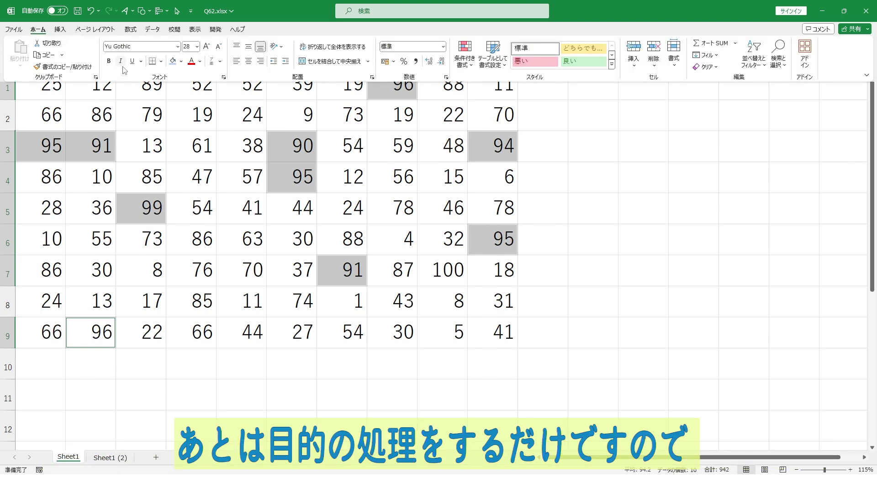
{"action": "left_click", "coordinate": [173, 61]}
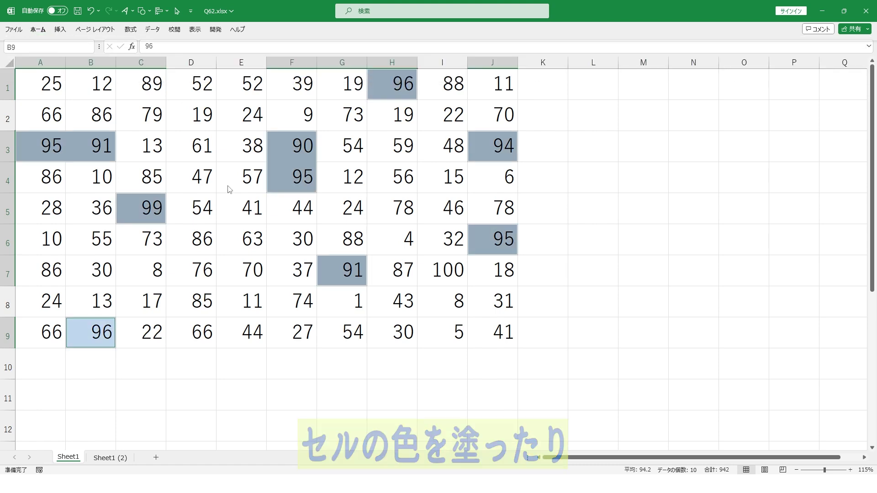
{"action": "key", "text": "Delete"}
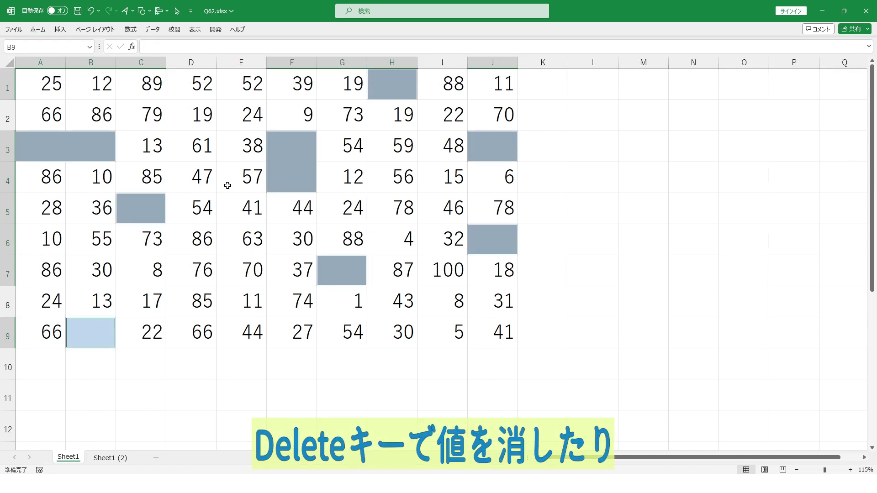
Enter ○ into all the selected cells on Sheet1 at once.
{"action": "type", "text": "maru"}
{"action": "key", "text": "space"}
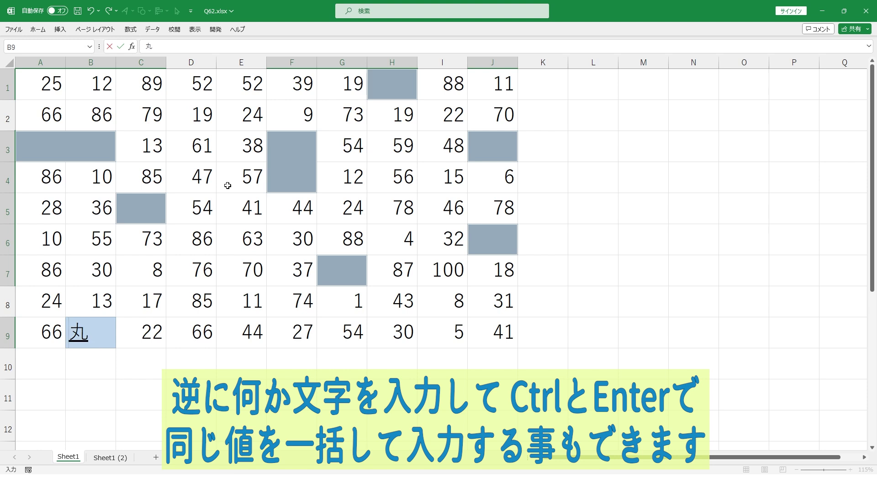
{"action": "key", "text": "space"}
{"action": "key", "text": "space"}
{"action": "key", "text": "Return"}
{"action": "key", "text": "ctrl+Return"}
{"action": "left_click", "coordinate": [229, 235]}
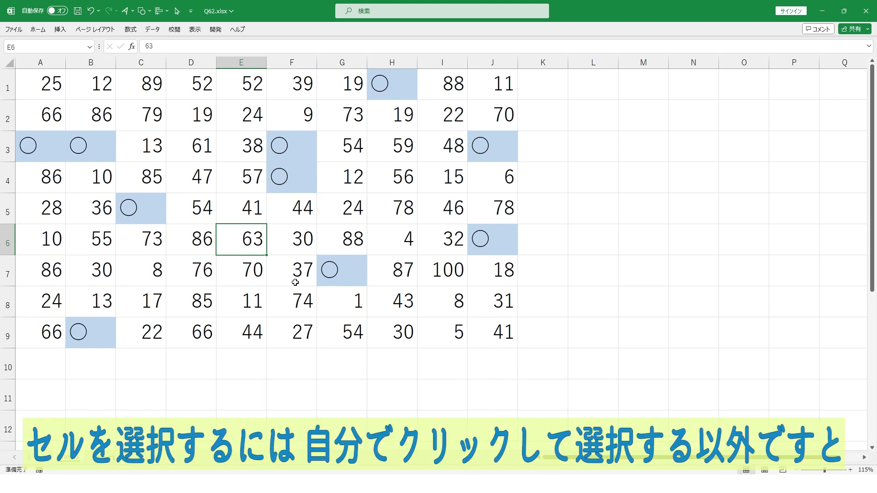
{"action": "left_click", "coordinate": [207, 123]}
{"action": "left_click", "coordinate": [224, 202], "text": "ctrl"}
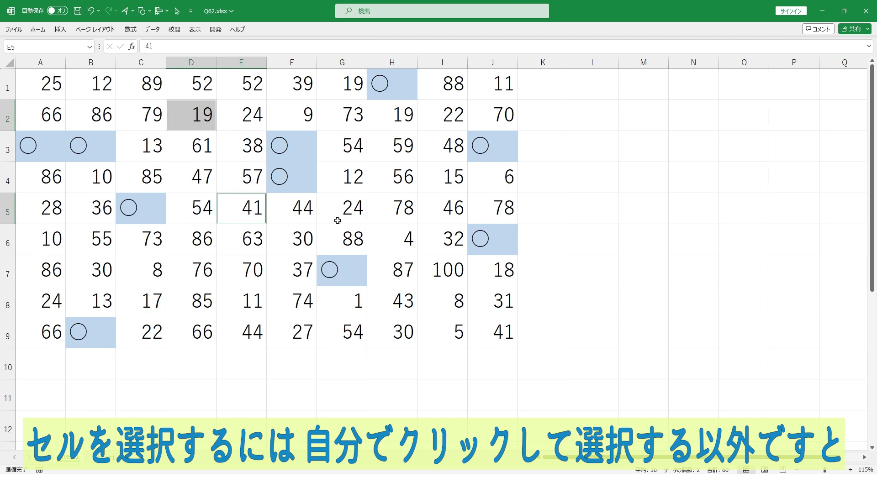
{"action": "left_click", "coordinate": [341, 220], "text": "ctrl"}
{"action": "left_click", "coordinate": [381, 144], "text": "ctrl"}
{"action": "key", "text": "ctrl+f"}
{"action": "left_click_drag", "start_coordinate": [386, 130], "coordinate": [377, 95]}
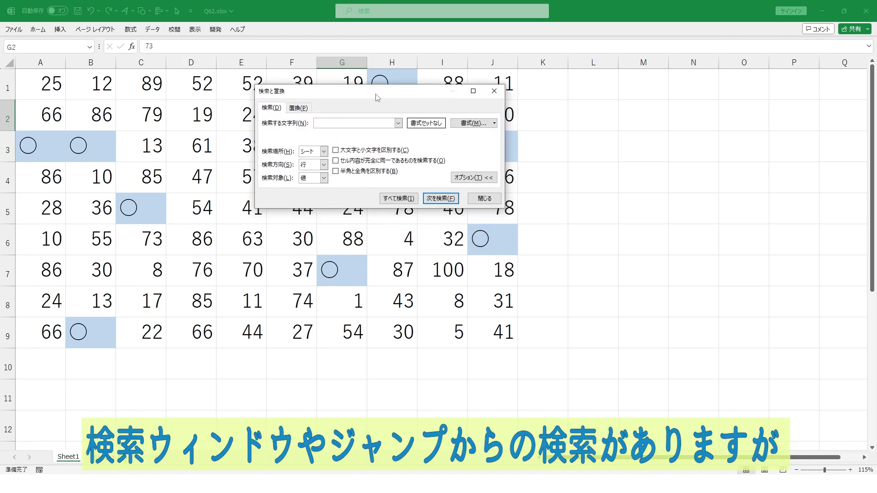
{"action": "left_click", "coordinate": [495, 203]}
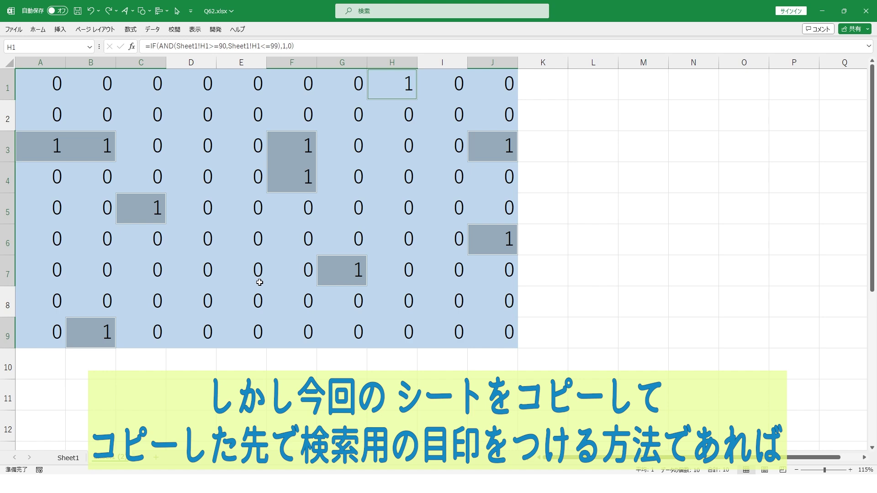
Compare the selected cells on Sheet1 with the flagged cells on the copied sheet.
{"action": "key", "text": "ctrl+Page_Up"}
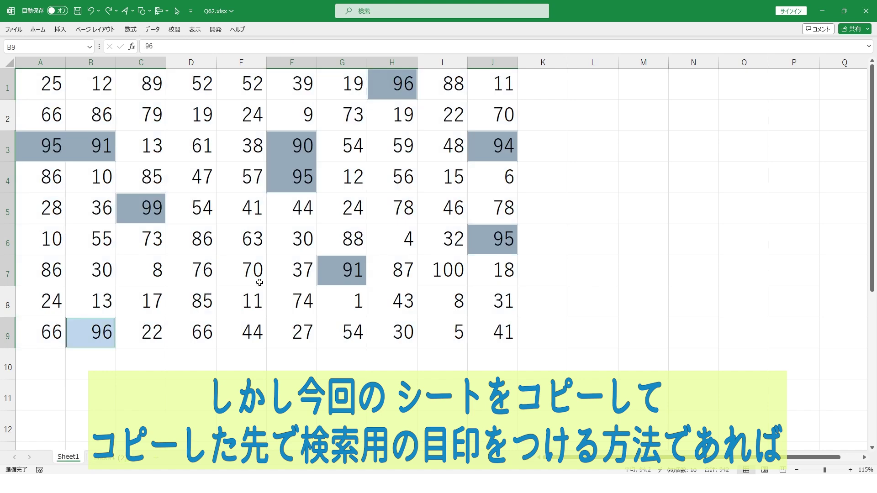
{"action": "key", "text": "ctrl+Page_Down"}
{"action": "key", "text": "ctrl+Page_Up"}
{"action": "key", "text": "ctrl+Page_Down"}
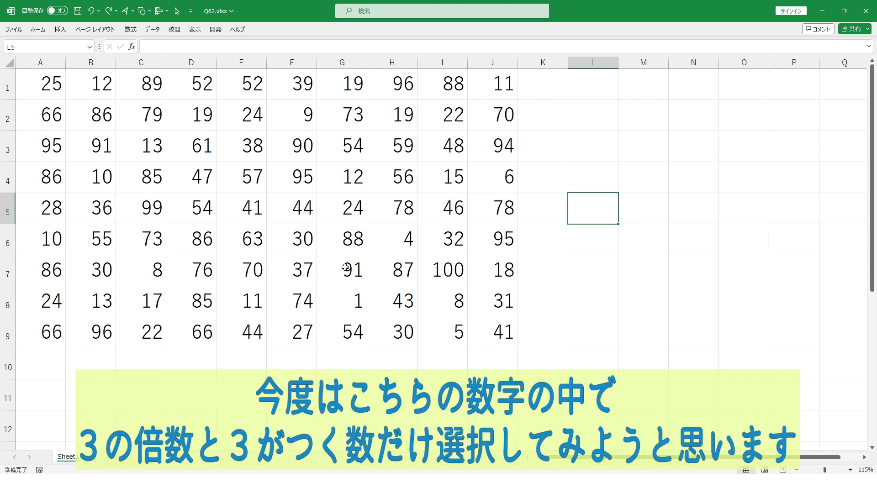
Examine the numbers in F3 and E3 as examples of a multiple of 3 and a number containing 3.
{"action": "left_click", "coordinate": [292, 147]}
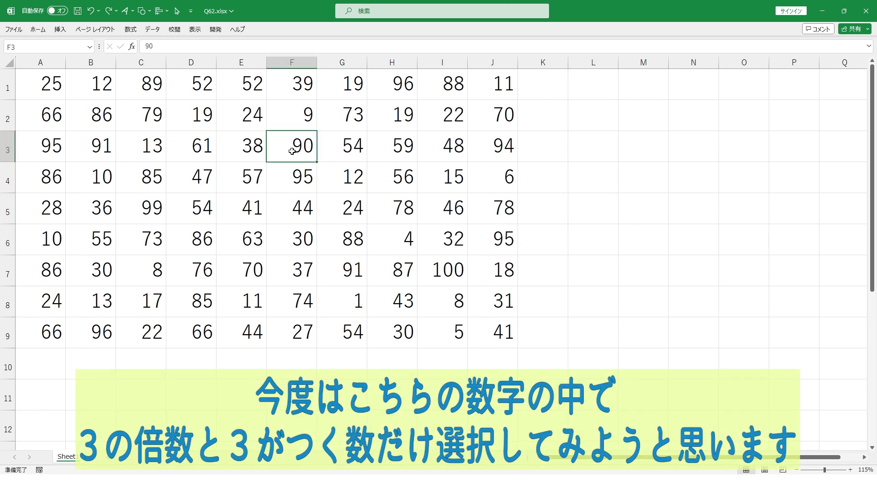
{"action": "left_click", "coordinate": [241, 152]}
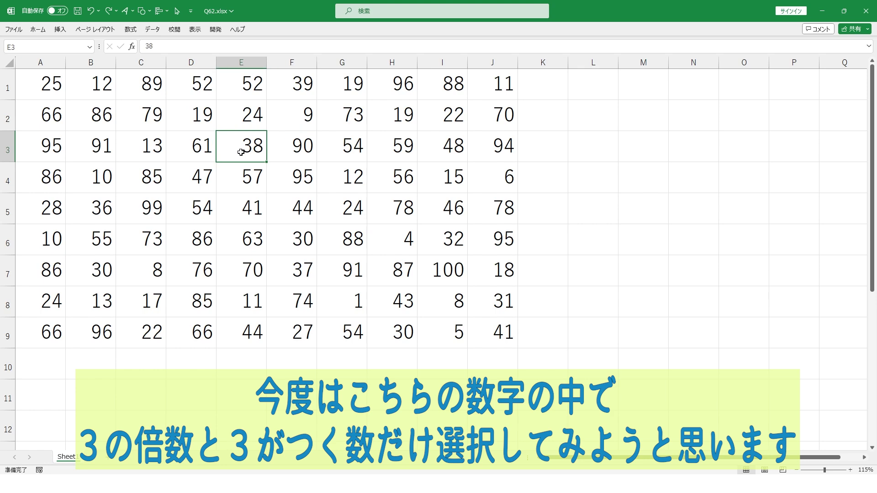
Duplicate Sheet1 within the workbook.
{"action": "key", "text": "ctrl+f"}
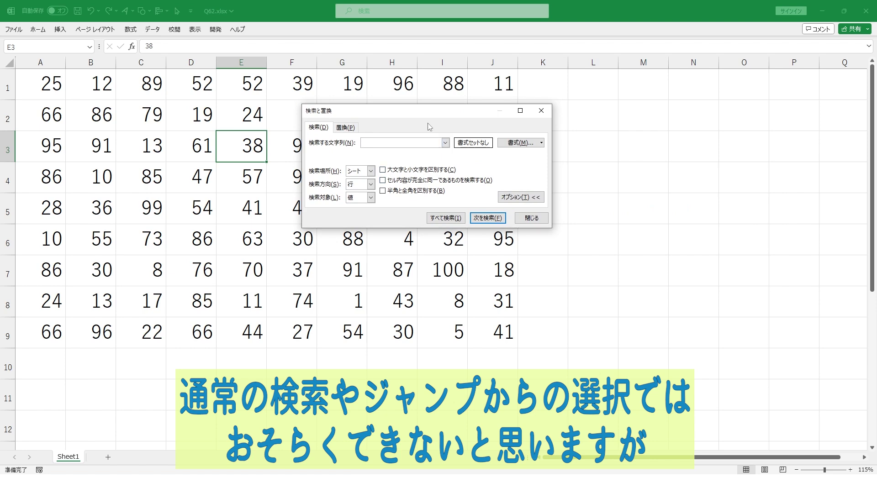
{"action": "left_click", "coordinate": [532, 218]}
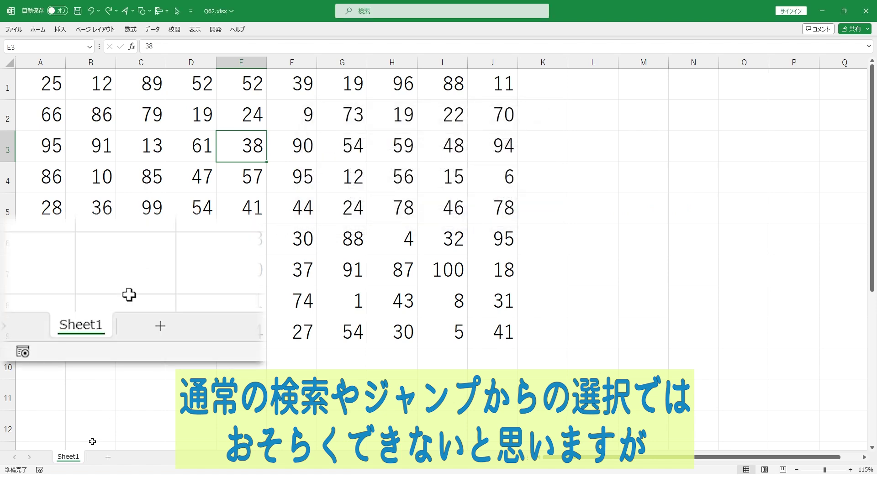
{"action": "left_click_drag", "start_coordinate": [74, 459], "coordinate": [109, 459]}
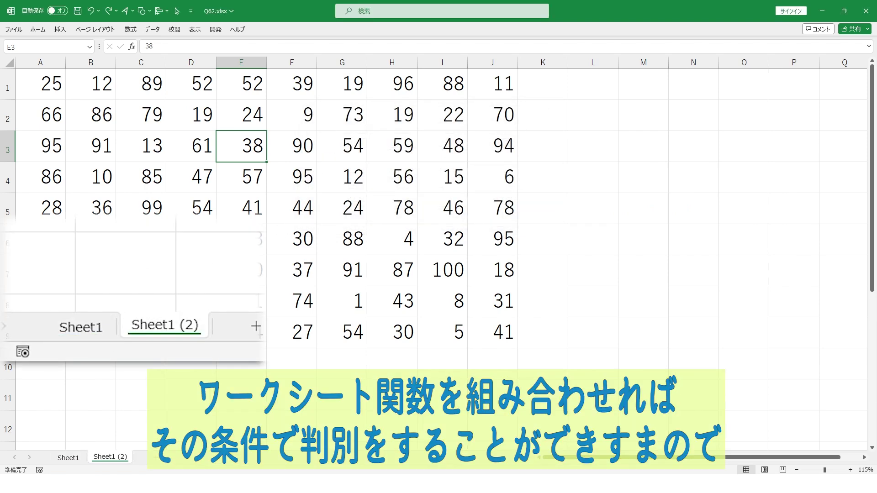
Clear A1:J9 on the copied sheet and fill the range with =IFS(MOD(Sheet1!A1,3)=0,1,ISERROR(FIND("3",TEXT(Sheet1!A1,"0"))),0,TRUE,1).
{"action": "key", "text": "ctrl+Home"}
{"action": "key", "text": "ctrl+shift+End"}
{"action": "key", "text": "Delete"}
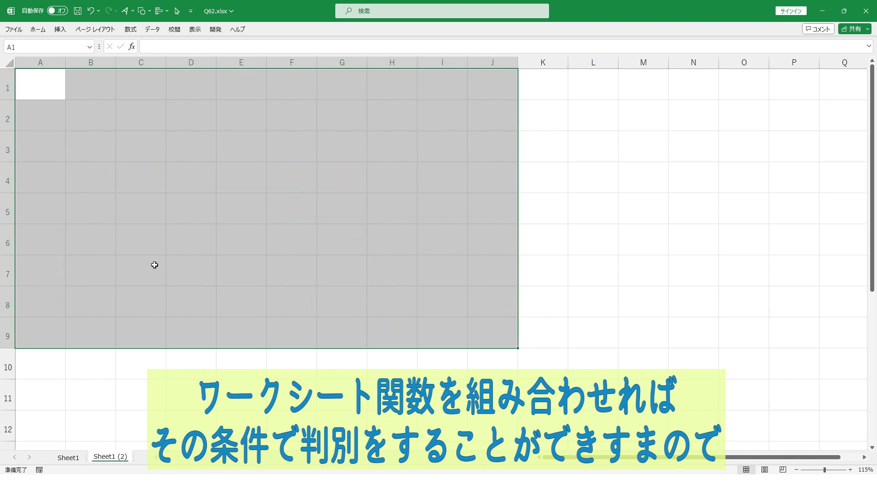
{"action": "type", "text": "=IFS(MOD(Sheet1!A1,3)=0,1,ISERROR(FIND(\"3\",TEXT(Sheet1!A1,\"0\"))),0,TRUE,1)"}
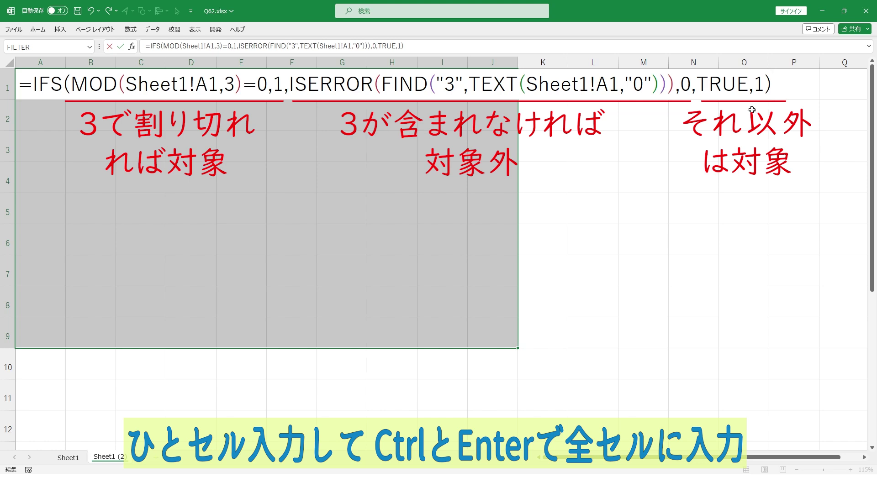
{"action": "key", "text": "ctrl+Return"}
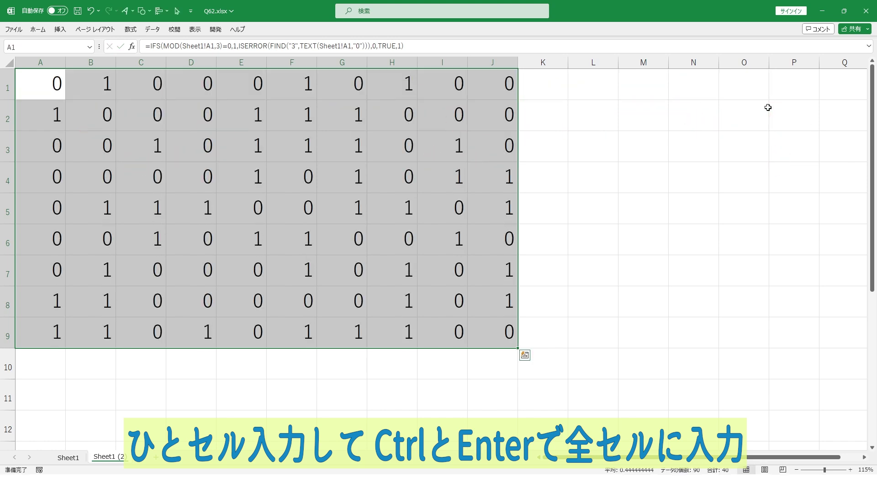
Group Sheet1 with the flagged copy, find every cell whose value is 1 and select all the matches.
{"action": "left_click", "coordinate": [73, 464], "text": "ctrl"}
{"action": "left_click", "coordinate": [234, 198]}
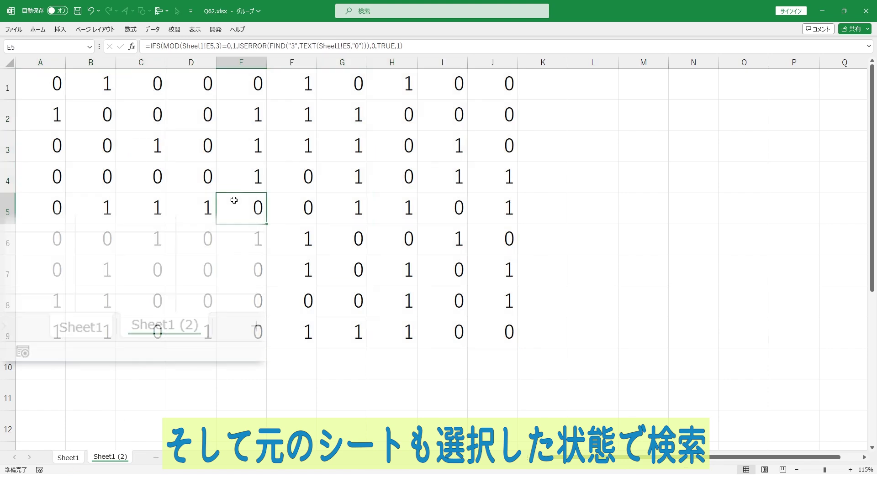
{"action": "key", "text": "ctrl+f"}
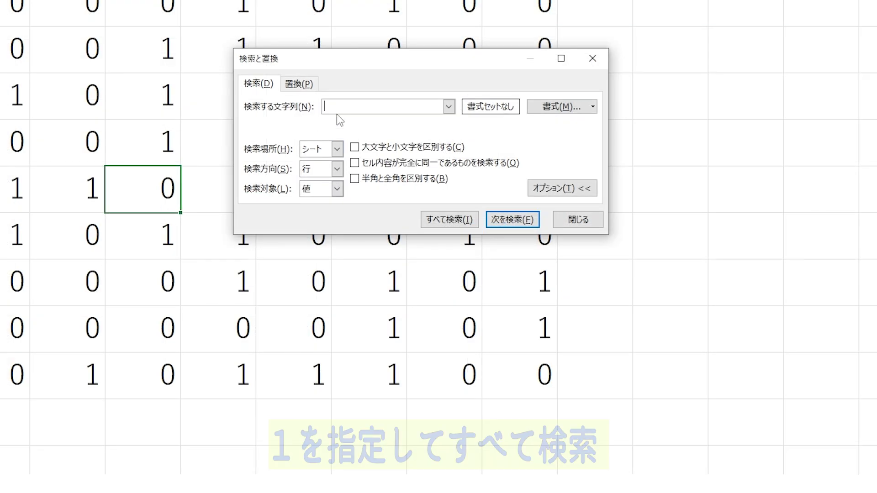
{"action": "type", "text": "1"}
{"action": "left_click", "coordinate": [445, 219]}
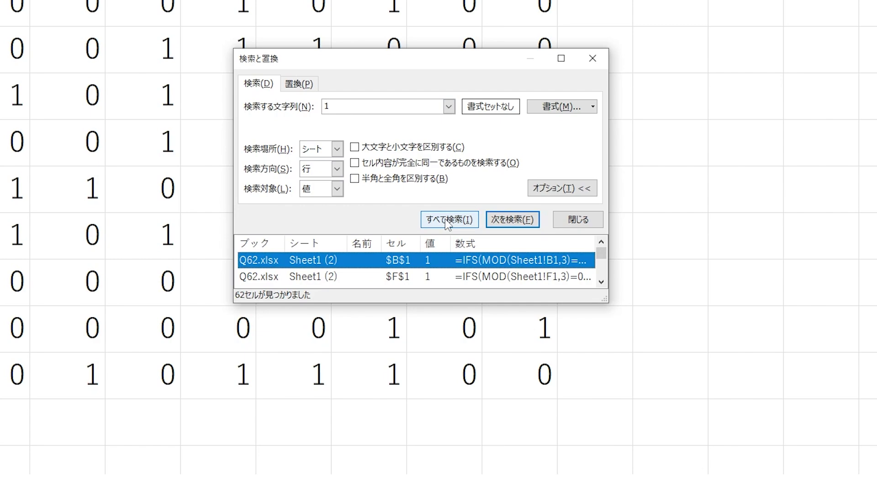
{"action": "left_click_drag", "start_coordinate": [288, 302], "coordinate": [288, 390]}
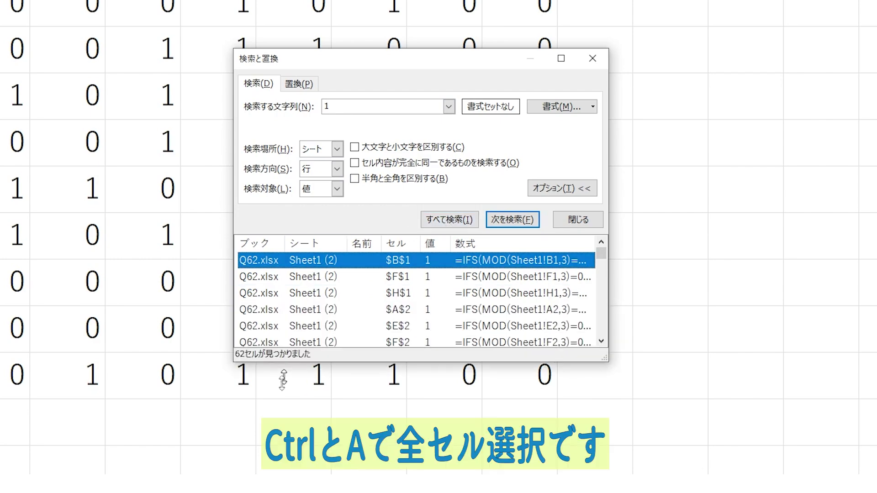
{"action": "left_click", "coordinate": [267, 313]}
{"action": "key", "text": "ctrl+a"}
{"action": "key", "text": "Escape"}
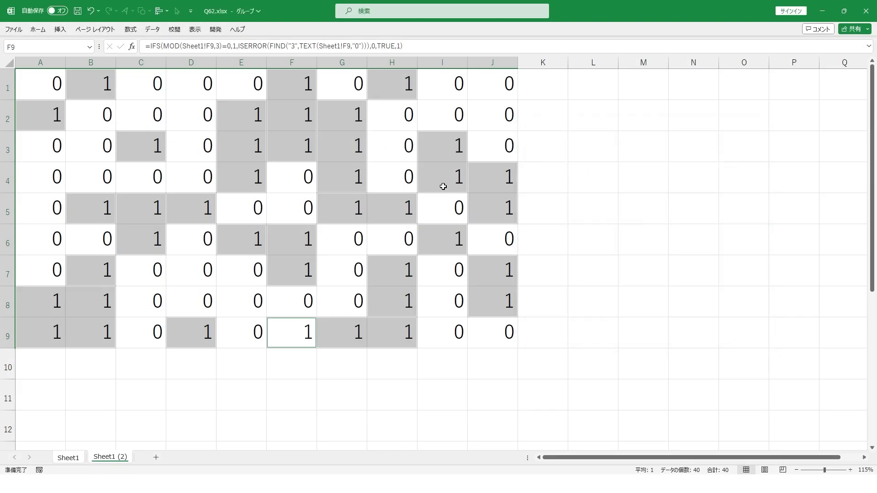
Show Sheet1 with its matching cells selected and enter (ᐛ) into all of them at once.
{"action": "left_click", "coordinate": [67, 457]}
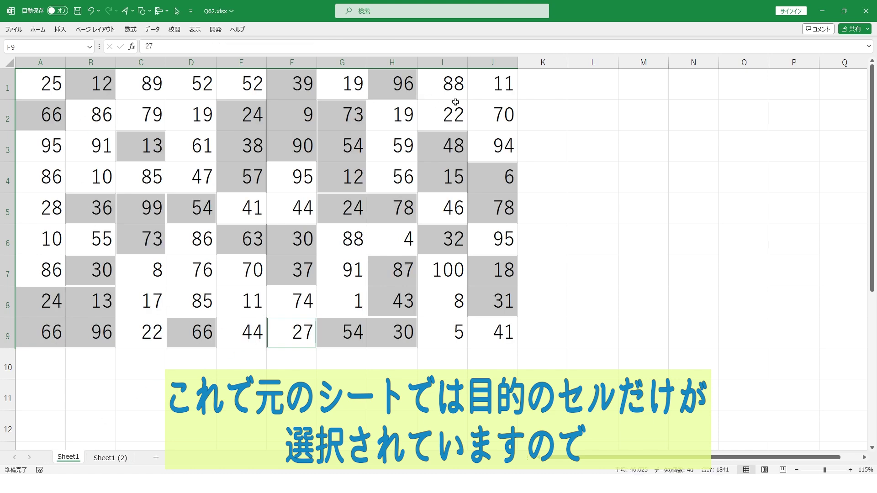
{"action": "type", "text": "(ᐛ)"}
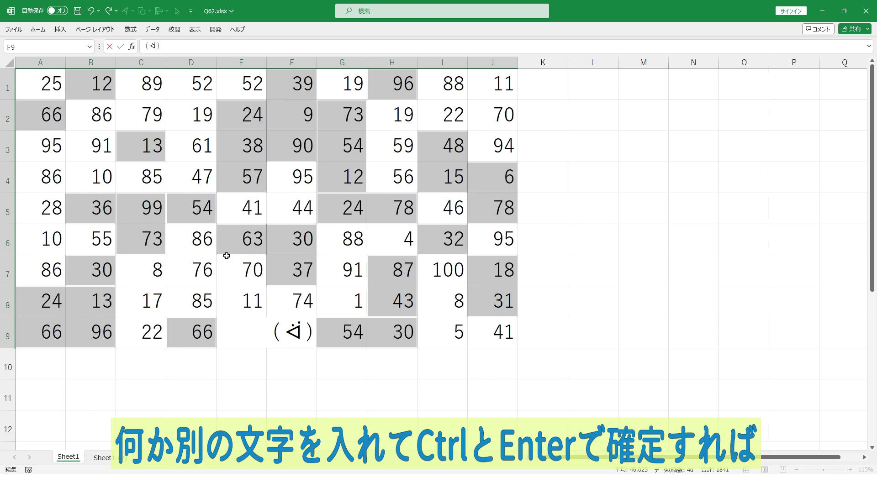
{"action": "key", "text": "ctrl+Return"}
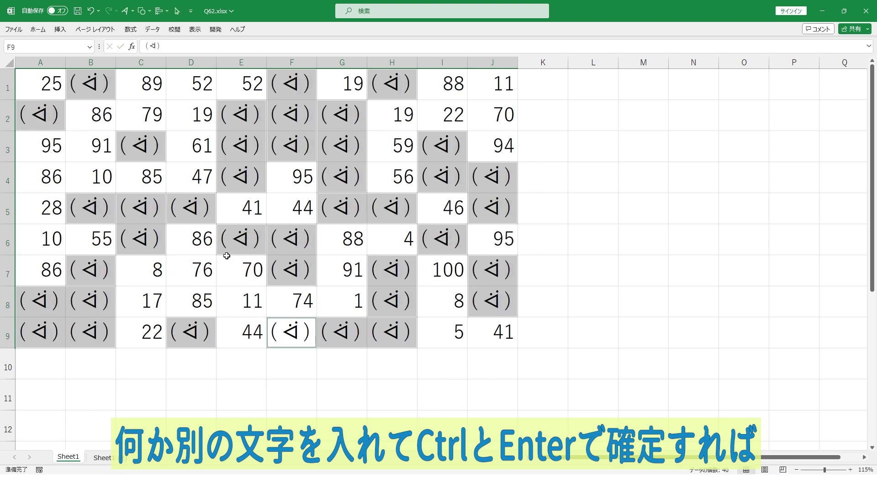
{"action": "left_click", "coordinate": [627, 159]}
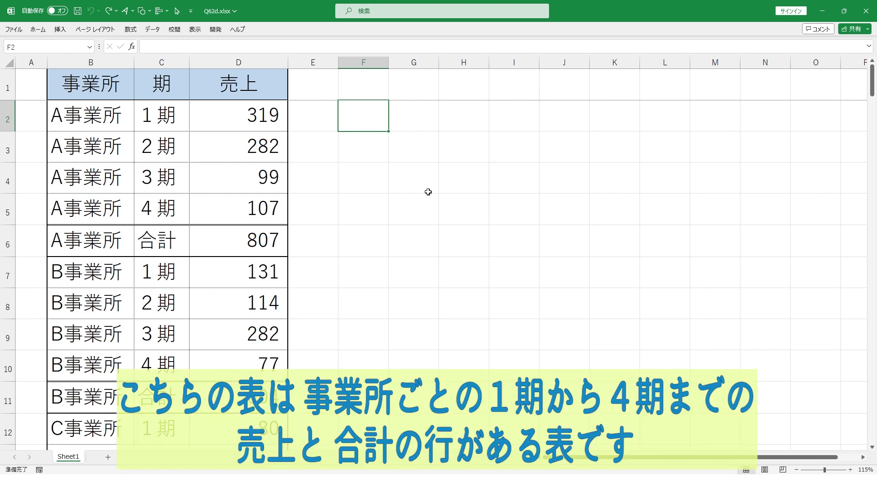
Examine the A事業所 sales in D2:D5 and check whether the total in D6 is a value or a formula.
{"action": "left_click_drag", "start_coordinate": [244, 114], "coordinate": [273, 212]}
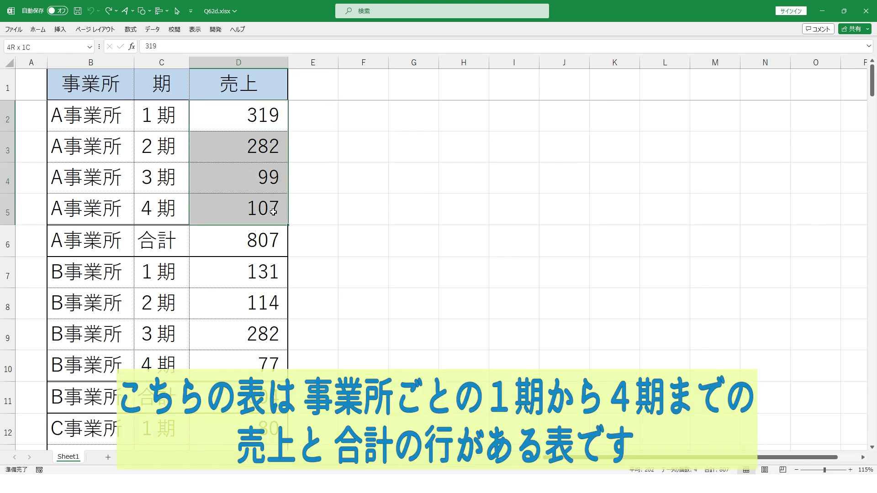
{"action": "left_click", "coordinate": [219, 242]}
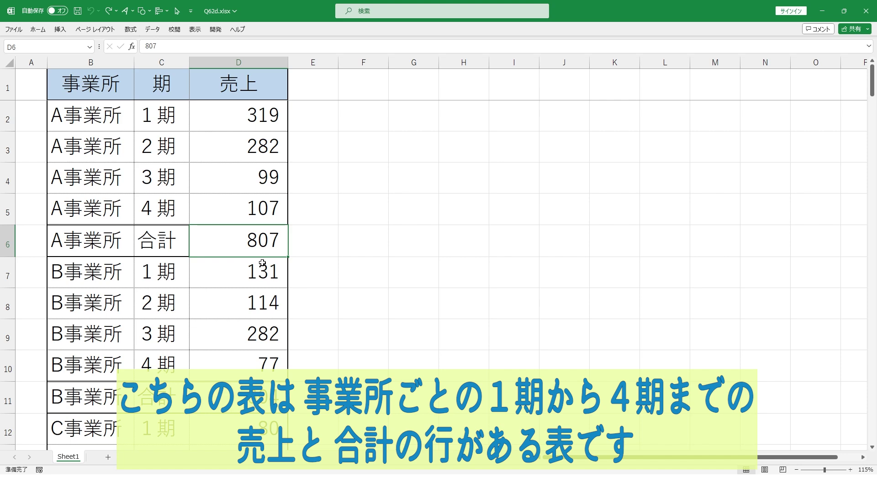
{"action": "key", "text": "F2"}
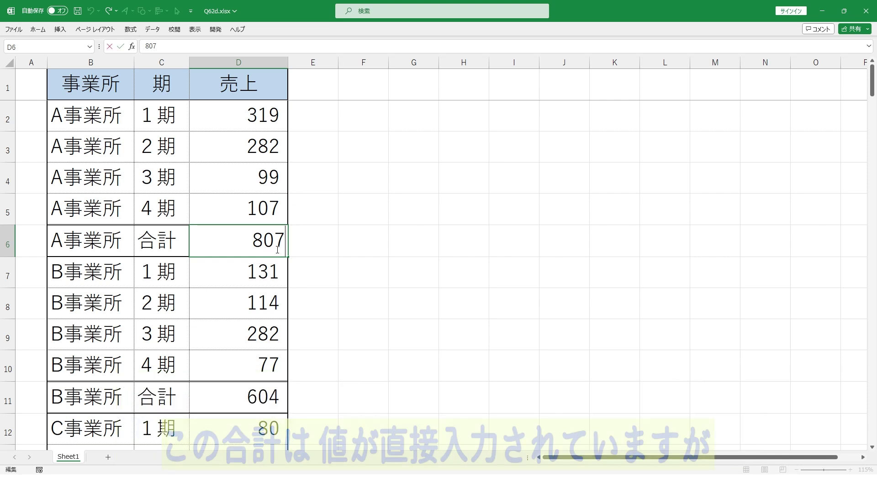
{"action": "left_click_drag", "start_coordinate": [253, 242], "coordinate": [306, 242]}
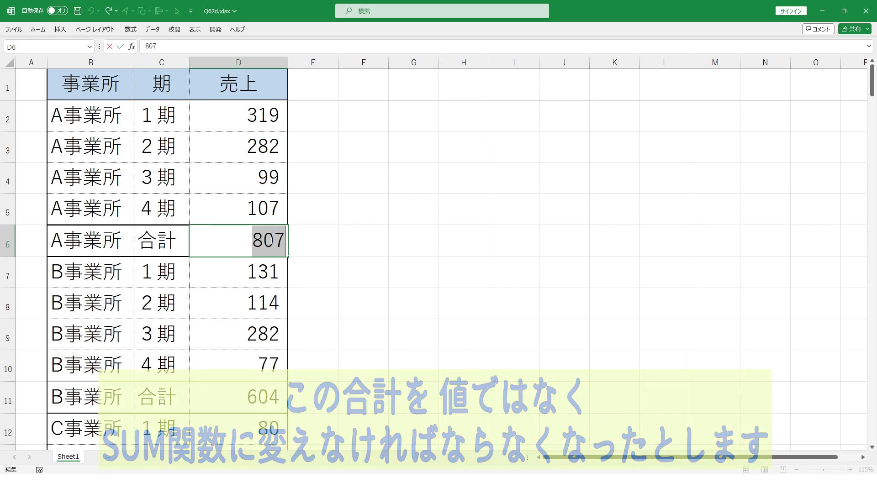
{"action": "key", "text": "Escape"}
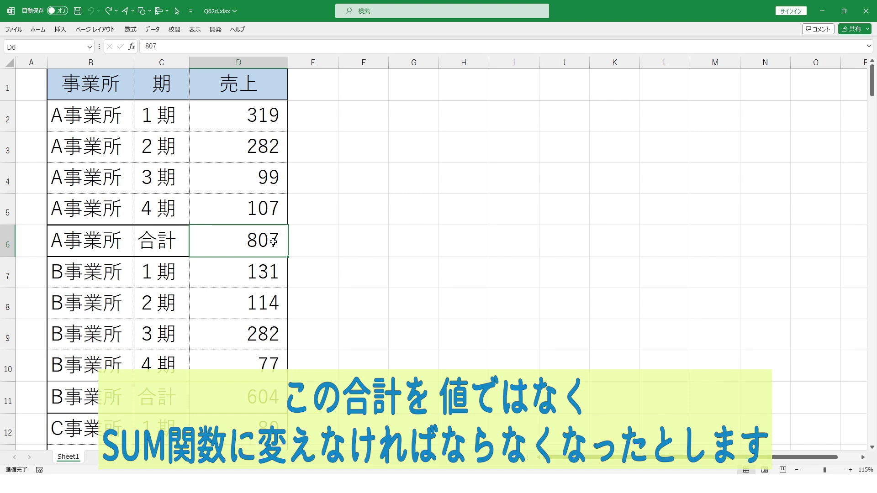
Replace the A事業所 total in D6 with =SUM(D2:D5).
{"action": "type", "text": "=sum("}
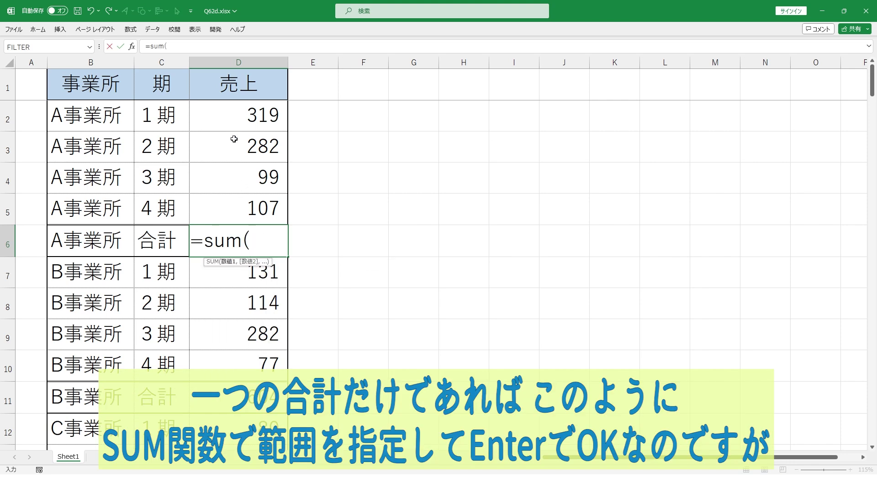
{"action": "left_click_drag", "start_coordinate": [232, 106], "coordinate": [231, 202]}
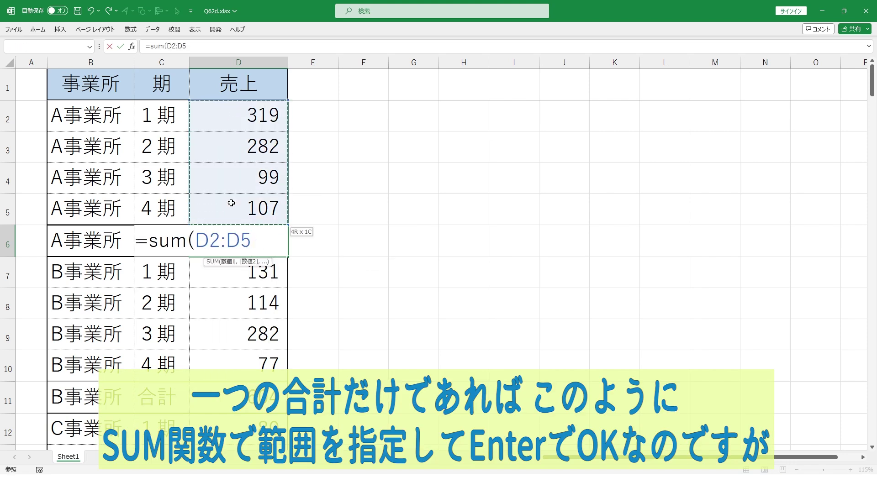
{"action": "type", "text": ")"}
{"action": "key", "text": "Return"}
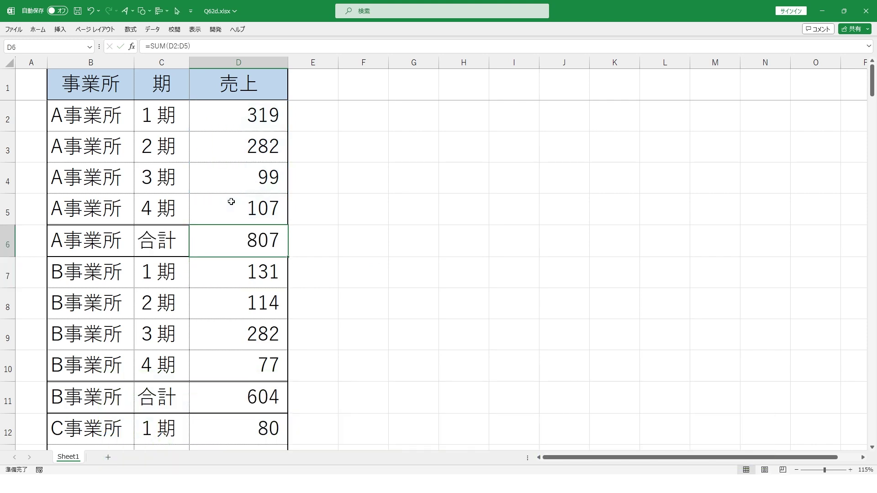
{"action": "key", "text": "Up"}
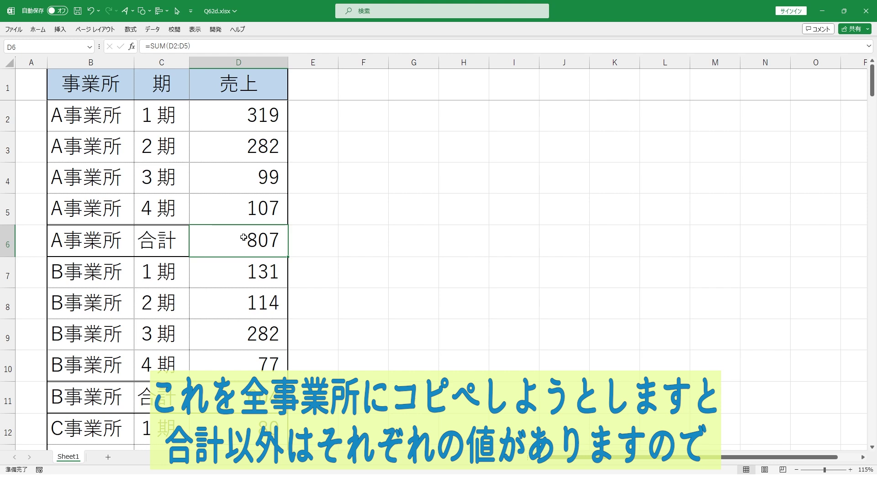
Look over the sales cells below the A事業所 total and the five-row block D2:D6.
{"action": "key", "text": "Down"}
{"action": "key", "text": "Down"}
{"action": "key", "text": "Down"}
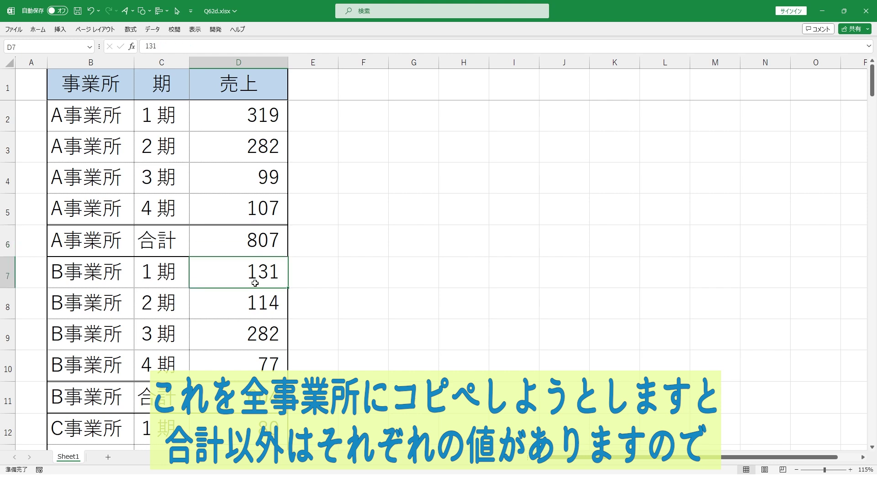
{"action": "left_click_drag", "start_coordinate": [251, 126], "coordinate": [256, 242]}
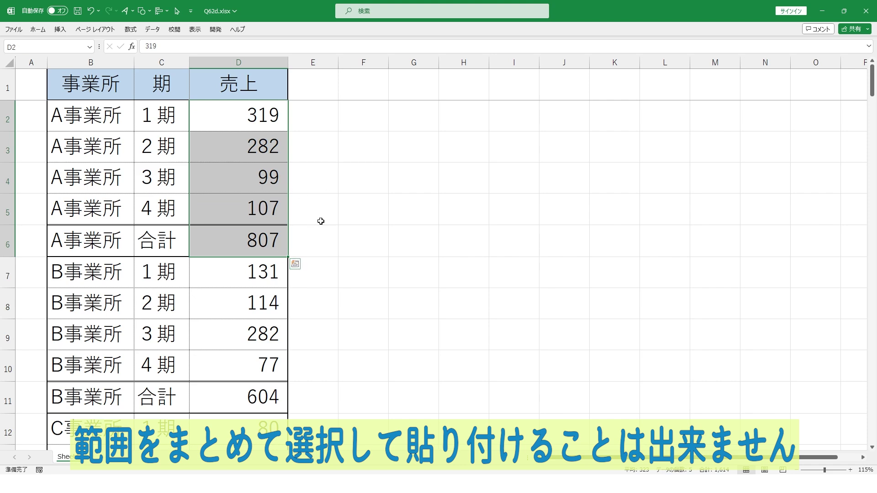
Copy the total formula in D6 and try to select the other offices' total cells one by one from D11 to D36.
{"action": "left_click", "coordinate": [236, 243]}
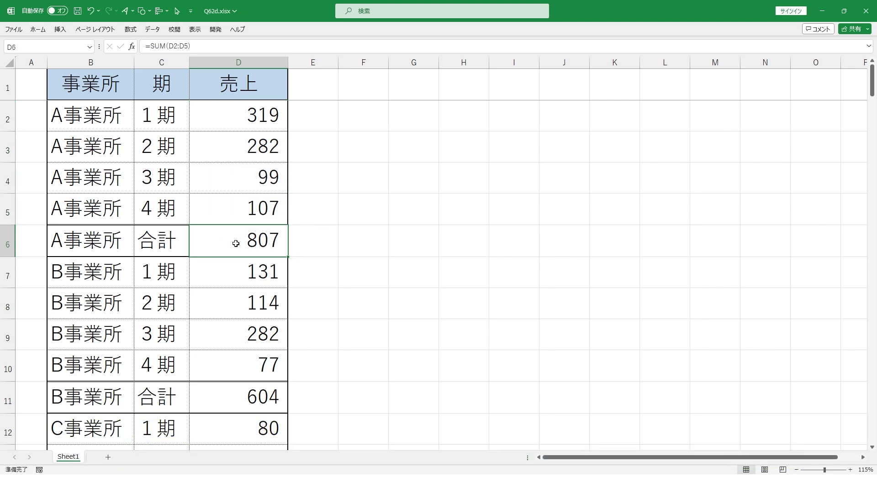
{"action": "key", "text": "ctrl+c"}
{"action": "key", "text": "Down"}
{"action": "key", "text": "Down"}
{"action": "key", "text": "Down"}
{"action": "key", "text": "Down"}
{"action": "key", "text": "Down"}
{"action": "scroll", "coordinate": [246, 246], "scroll_direction": "down", "scroll_amount": 3}
{"action": "left_click", "coordinate": [247, 245], "text": "ctrl"}
{"action": "scroll", "coordinate": [246, 245], "scroll_direction": "down", "scroll_amount": 5}
{"action": "left_click", "coordinate": [247, 244], "text": "ctrl"}
{"action": "scroll", "coordinate": [247, 244], "scroll_direction": "down", "scroll_amount": 5}
{"action": "left_click", "coordinate": [246, 245], "text": "ctrl"}
{"action": "scroll", "coordinate": [246, 245], "scroll_direction": "down", "scroll_amount": 5}
{"action": "left_click", "coordinate": [246, 245], "text": "ctrl"}
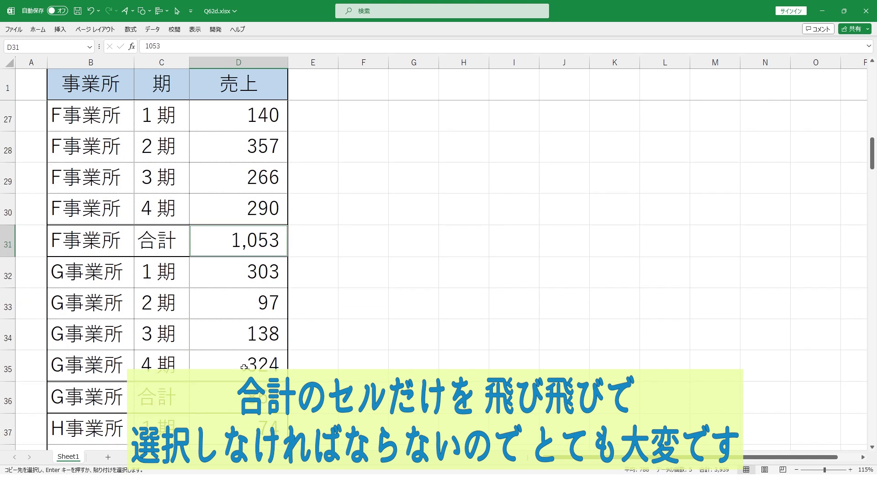
{"action": "left_click", "coordinate": [229, 401], "text": "ctrl"}
{"action": "scroll", "coordinate": [310, 336], "scroll_direction": "up", "scroll_amount": 8}
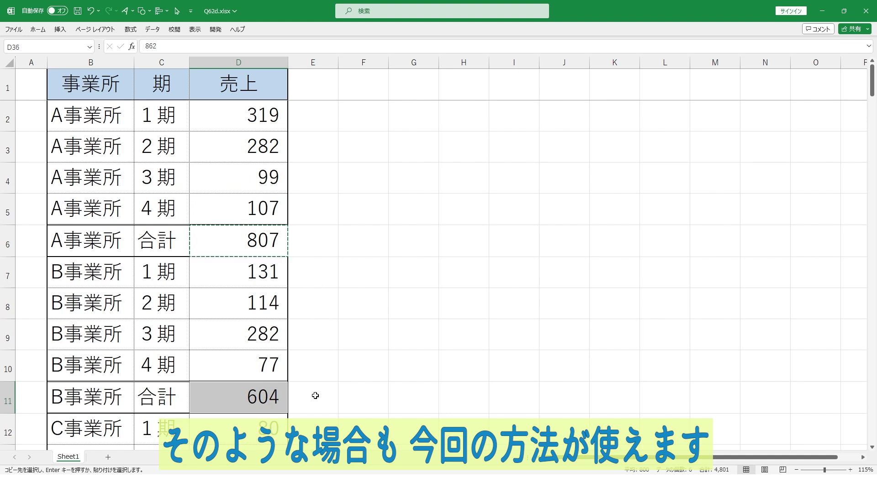
{"action": "key", "text": "Escape"}
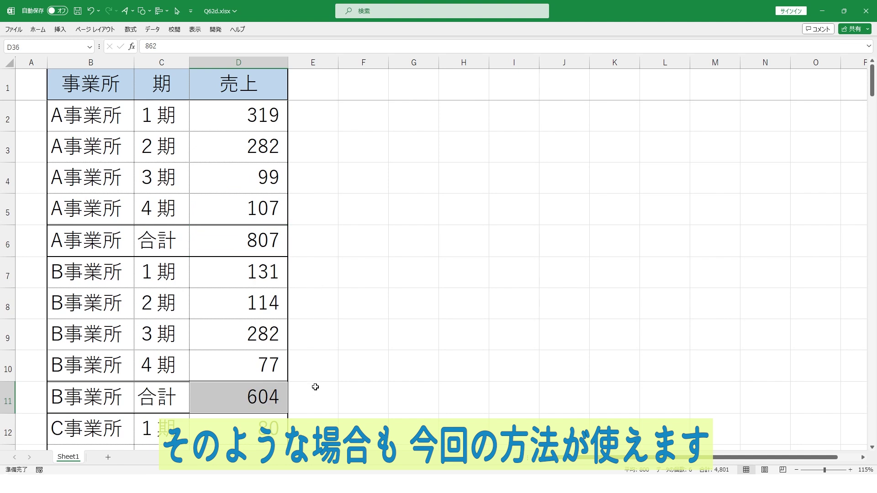
Duplicate Sheet1 of the sales workbook and clear every value on the copy.
{"action": "left_click", "coordinate": [352, 244]}
{"action": "left_click_drag", "start_coordinate": [68, 458], "coordinate": [101, 459]}
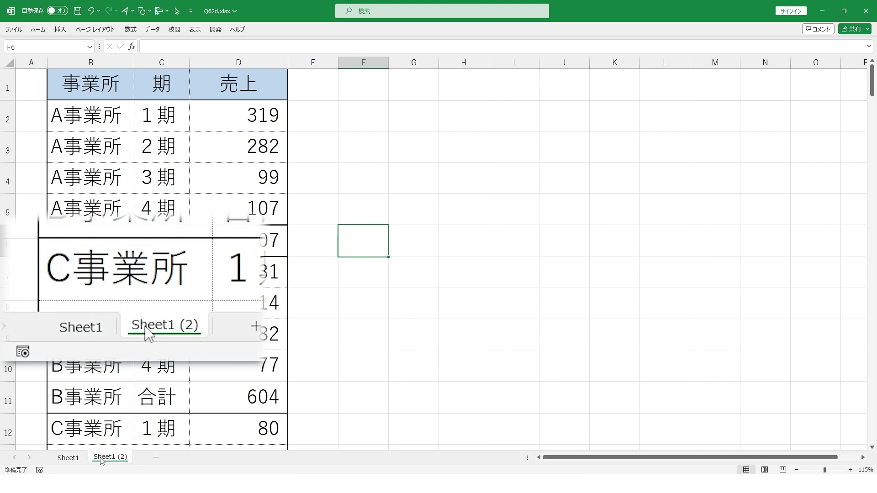
{"action": "left_click", "coordinate": [8, 63]}
{"action": "key", "text": "Delete"}
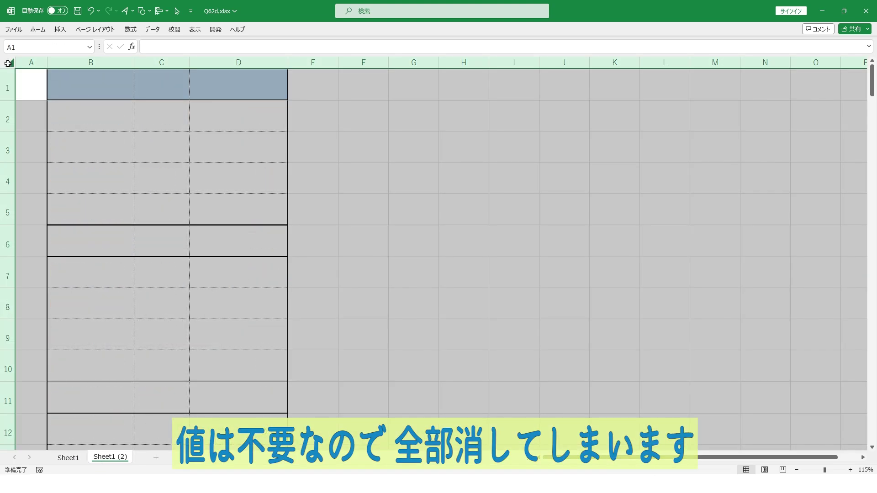
{"action": "left_click", "coordinate": [381, 128]}
Enter the marker a in D6 of the copied sheet, where the first office's total was.
{"action": "left_click", "coordinate": [257, 239]}
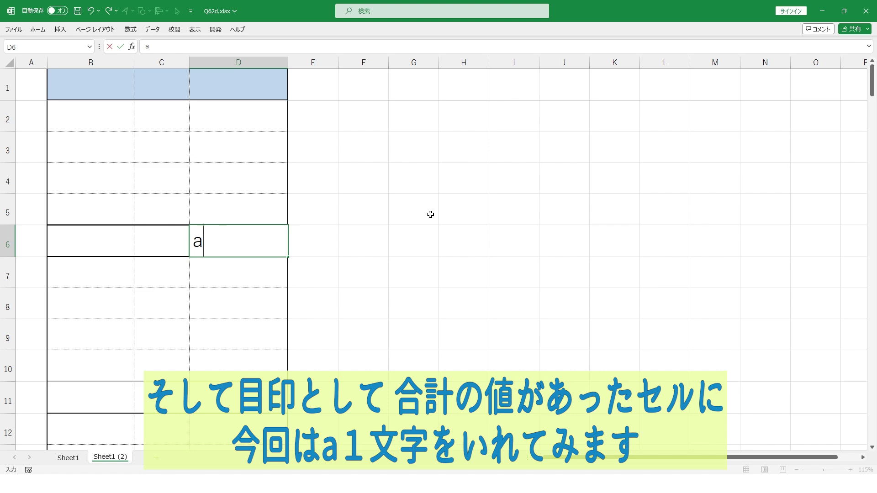
{"action": "key", "text": "ctrl+Return"}
{"action": "left_click", "coordinate": [386, 261]}
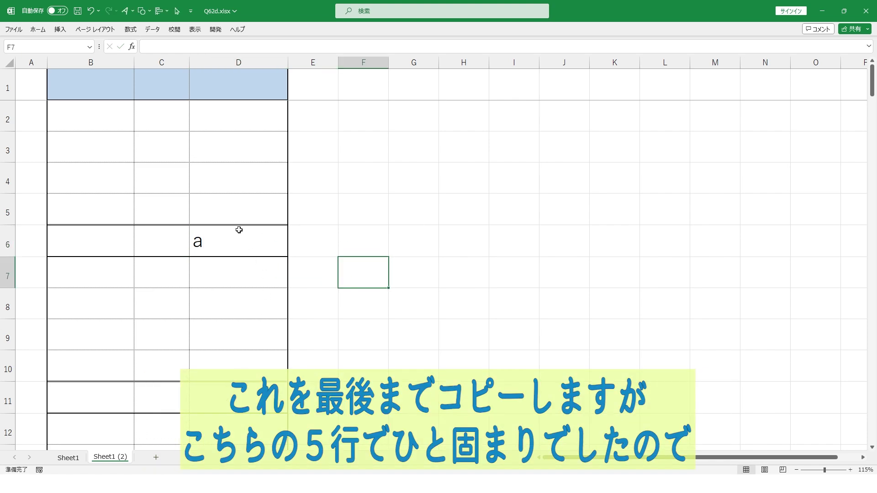
Copy the five-row block D2:D6 on the copied sheet and paste it repeatedly down through D131.
{"action": "left_click_drag", "start_coordinate": [221, 116], "coordinate": [228, 242]}
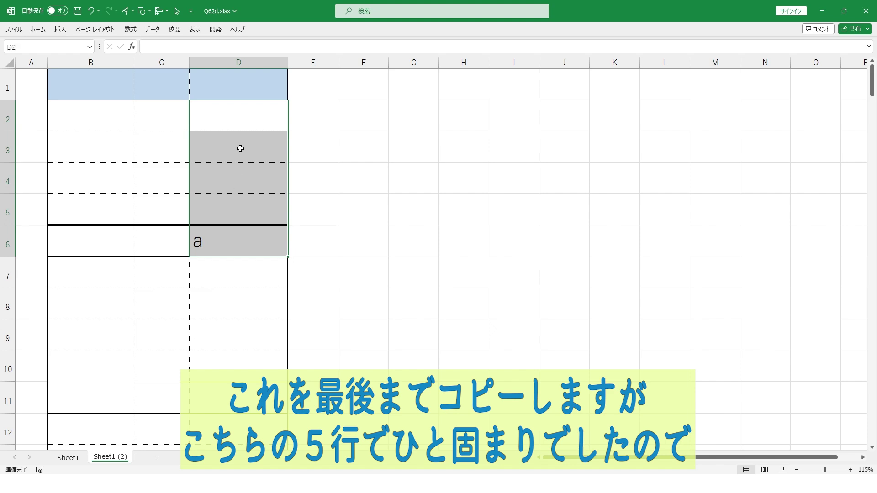
{"action": "right_click", "coordinate": [240, 148]}
{"action": "left_click", "coordinate": [286, 186]}
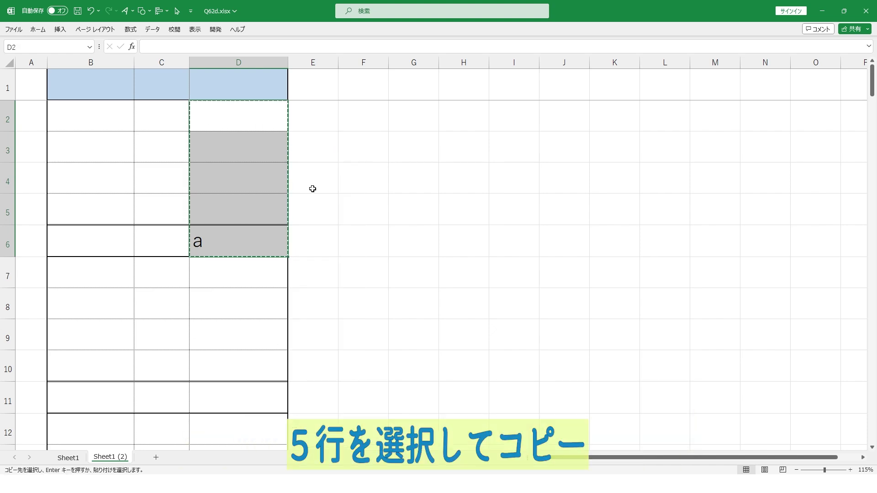
{"action": "left_click_drag", "start_coordinate": [872, 85], "coordinate": [814, 425]}
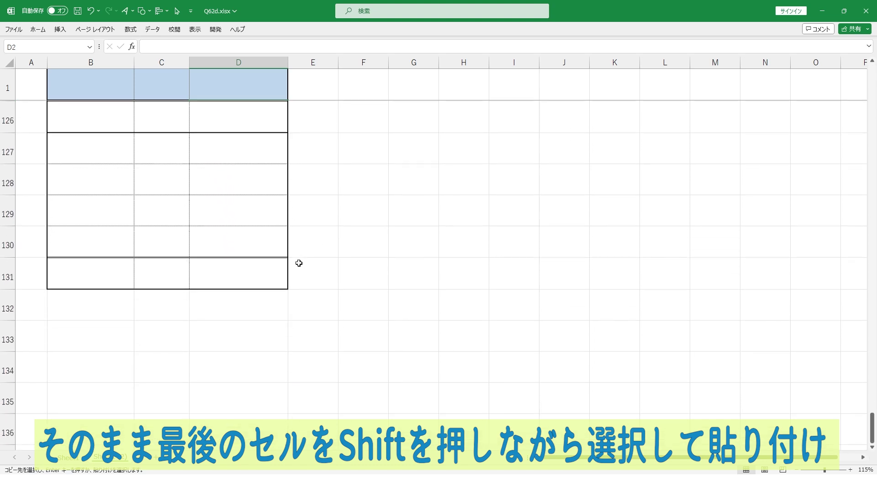
{"action": "left_click", "coordinate": [250, 272], "text": "shift"}
{"action": "right_click", "coordinate": [250, 272]}
{"action": "left_click", "coordinate": [276, 232]}
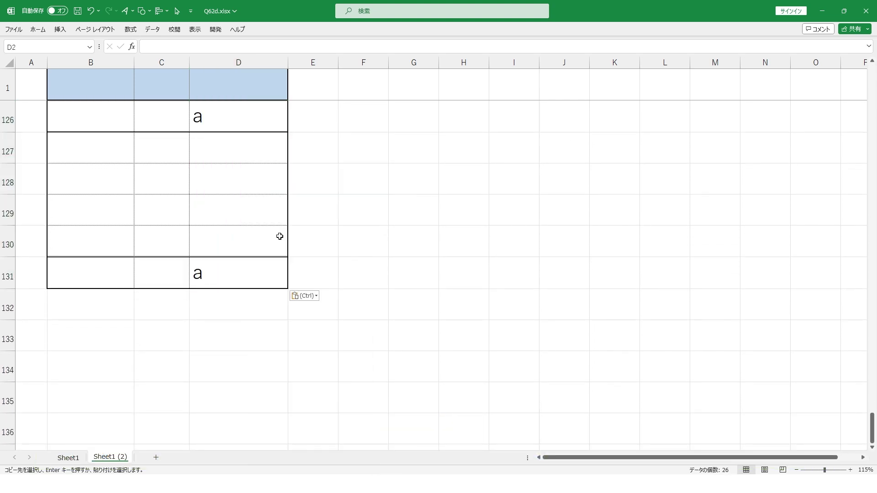
Look over the repeated a markers in column D from the last rows back to the start of the sheet.
{"action": "left_click", "coordinate": [313, 233]}
{"action": "scroll", "coordinate": [344, 226], "scroll_direction": "up", "scroll_amount": 3}
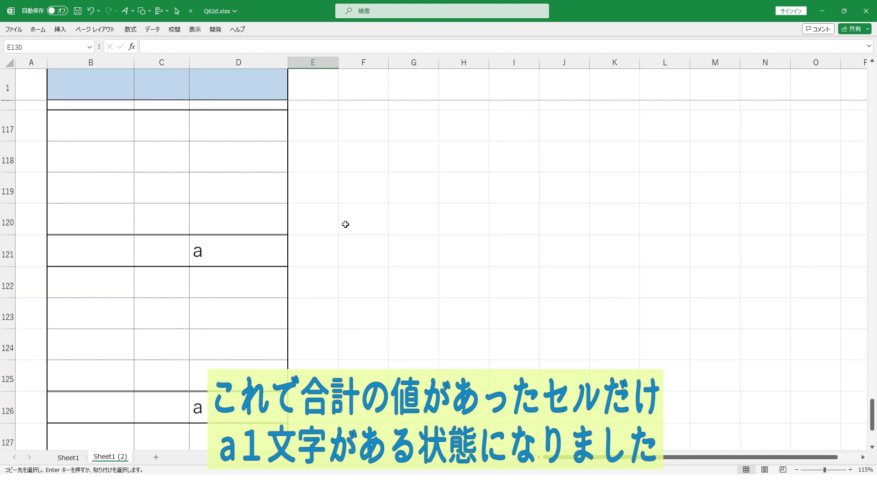
{"action": "scroll", "coordinate": [346, 224], "scroll_direction": "up", "scroll_amount": 5}
{"action": "scroll", "coordinate": [345, 225], "scroll_direction": "up", "scroll_amount": 2}
{"action": "left_click", "coordinate": [345, 223]}
{"action": "key", "text": "ctrl+Up"}
{"action": "key", "text": "Down"}
{"action": "key", "text": "Escape"}
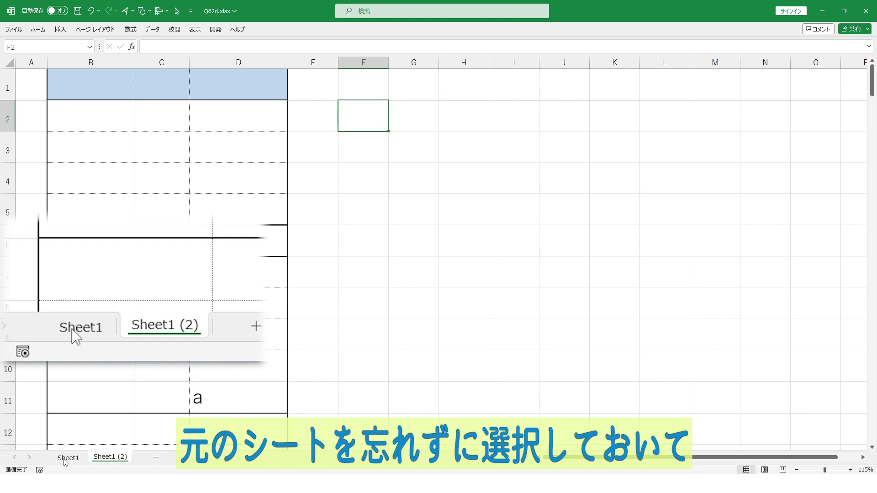
Group Sheet1 with the copied sheet and select every cell containing a constant (定数) using Go To Special.
{"action": "left_click", "coordinate": [69, 458], "text": "ctrl"}
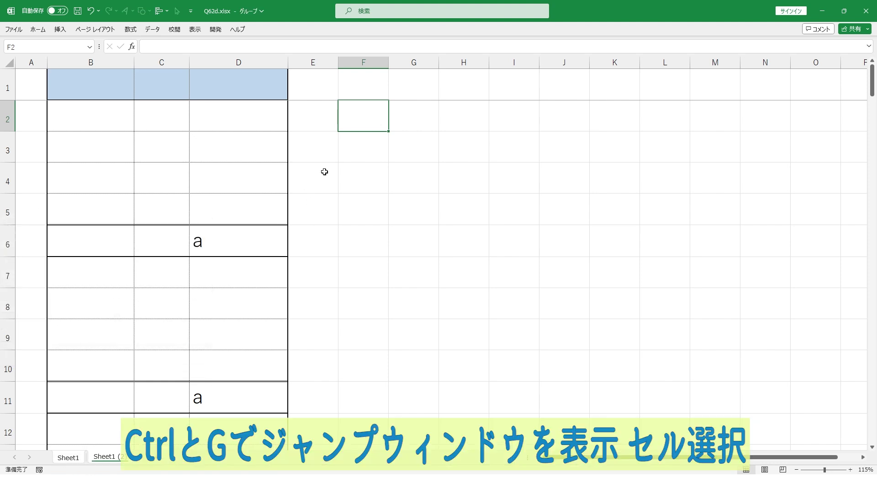
{"action": "key", "text": "ctrl+g"}
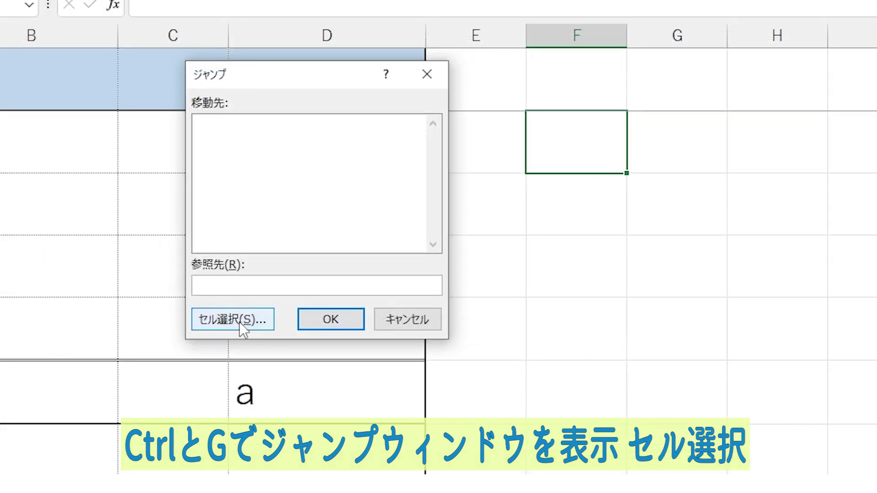
{"action": "left_click", "coordinate": [239, 323]}
{"action": "left_click", "coordinate": [213, 112]}
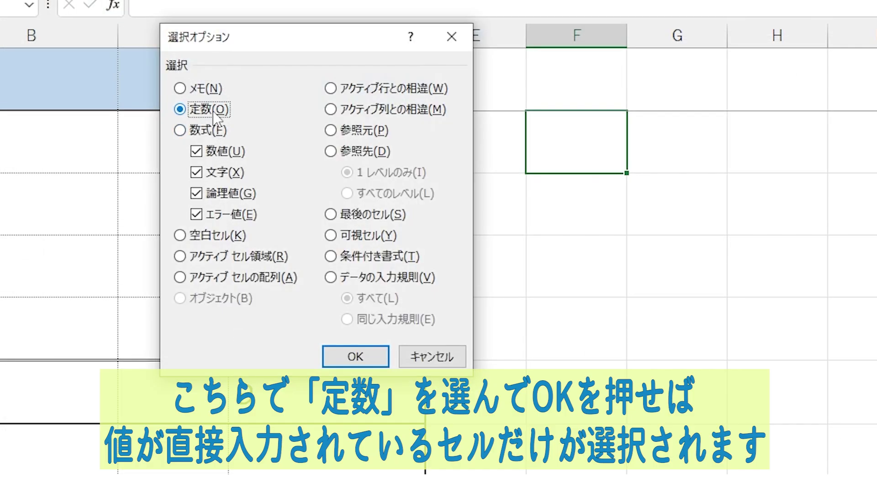
{"action": "left_click", "coordinate": [361, 355]}
{"action": "scroll", "coordinate": [320, 220], "scroll_direction": "down", "scroll_amount": 2}
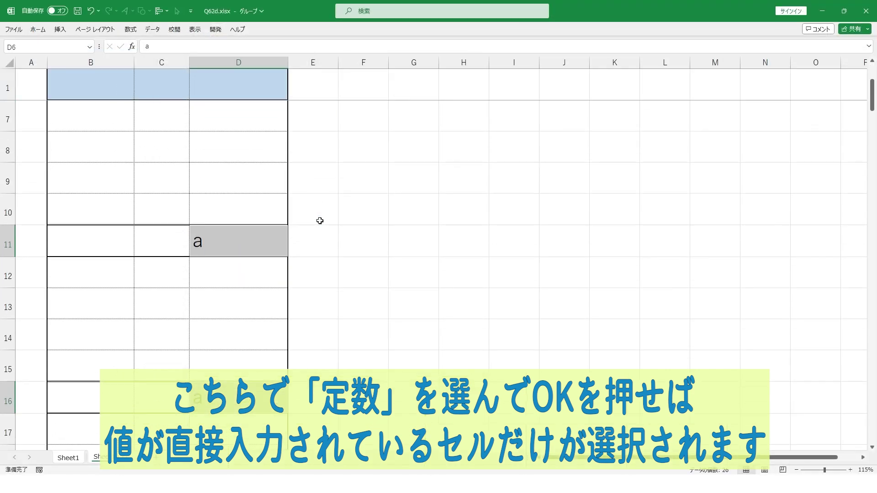
{"action": "scroll", "coordinate": [320, 220], "scroll_direction": "down", "scroll_amount": 7}
{"action": "scroll", "coordinate": [320, 220], "scroll_direction": "up", "scroll_amount": 9}
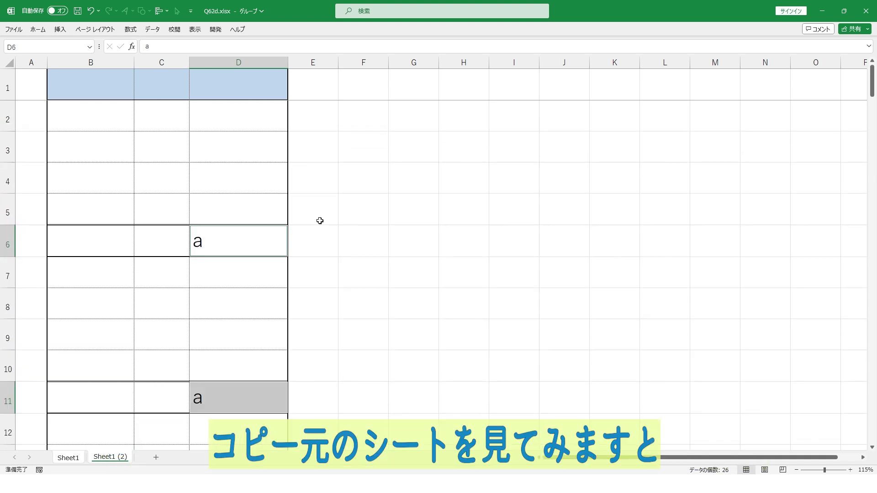
Show Sheet1 and enter =SUM(D2:D5) into all the selected office total cells at once.
{"action": "left_click", "coordinate": [63, 460]}
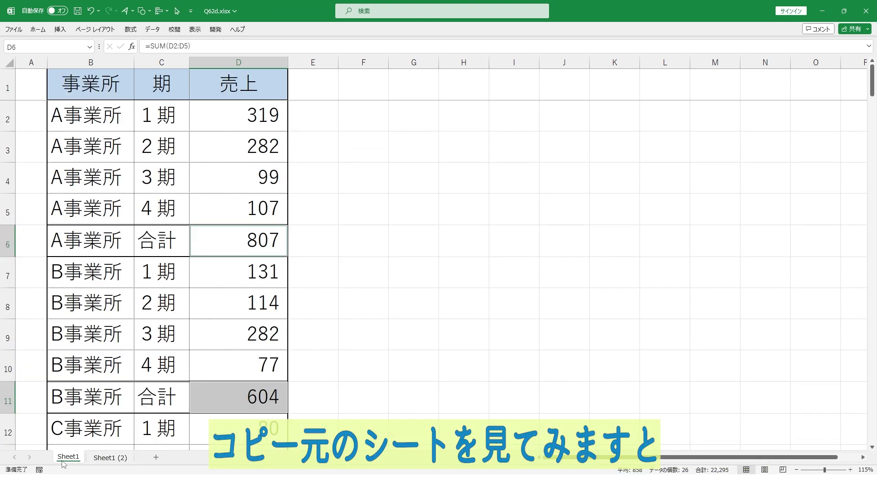
{"action": "scroll", "coordinate": [305, 260], "scroll_direction": "down", "scroll_amount": 3}
{"action": "scroll", "coordinate": [305, 260], "scroll_direction": "down", "scroll_amount": 7}
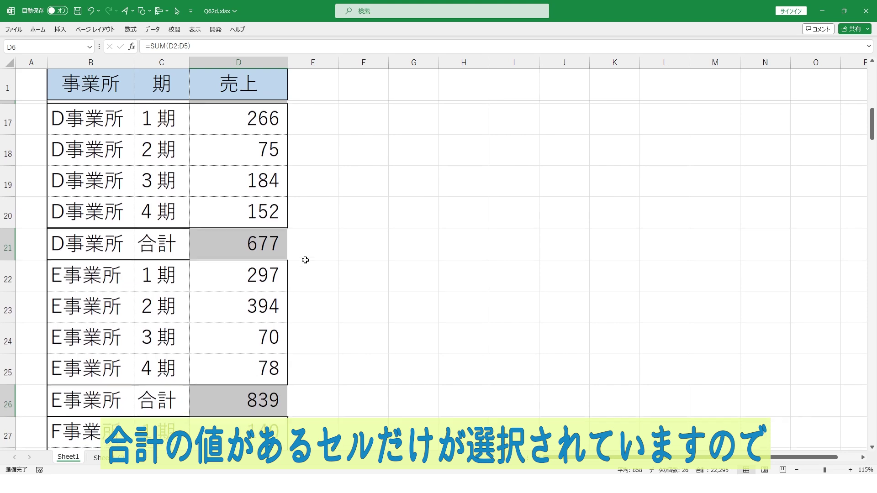
{"action": "scroll", "coordinate": [305, 261], "scroll_direction": "up", "scroll_amount": 10}
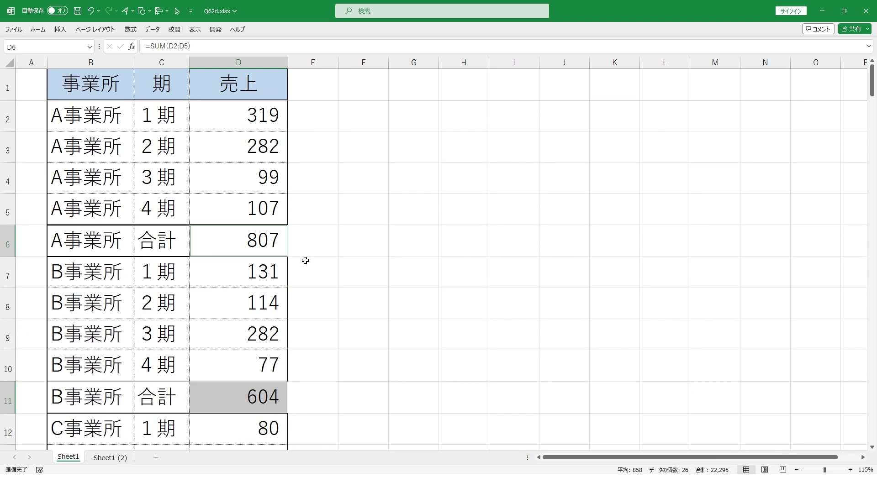
{"action": "type", "text": "=sum("}
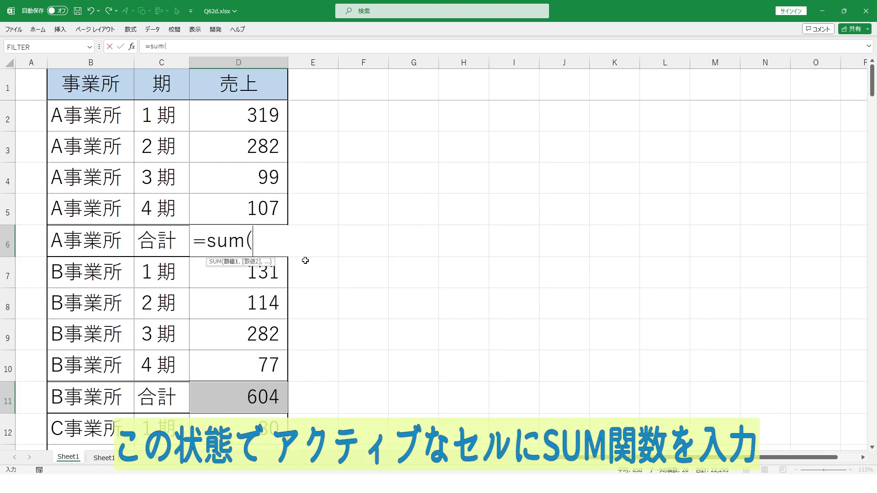
{"action": "left_click_drag", "start_coordinate": [265, 124], "coordinate": [256, 200]}
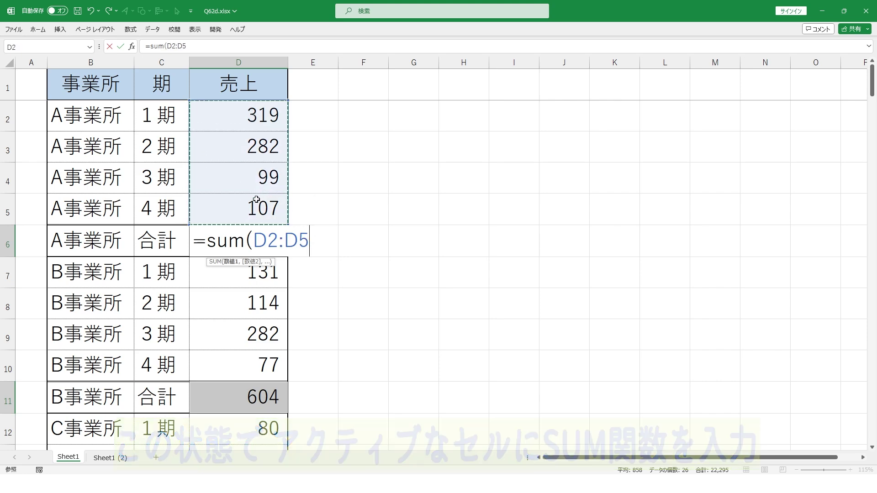
{"action": "type", "text": ")"}
{"action": "key", "text": "ctrl+Return"}
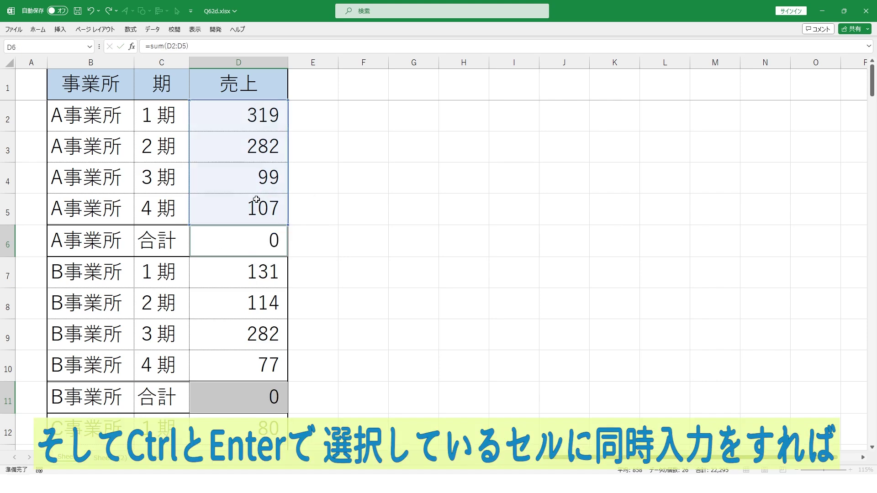
Inspect the SUM formulas in the B事業所 and C事業所 total cells, D11 and D16, without changing them.
{"action": "left_click", "coordinate": [353, 260]}
{"action": "scroll", "coordinate": [355, 259], "scroll_direction": "down", "scroll_amount": 2}
{"action": "left_click", "coordinate": [273, 251]}
{"action": "double_click", "coordinate": [283, 247]}
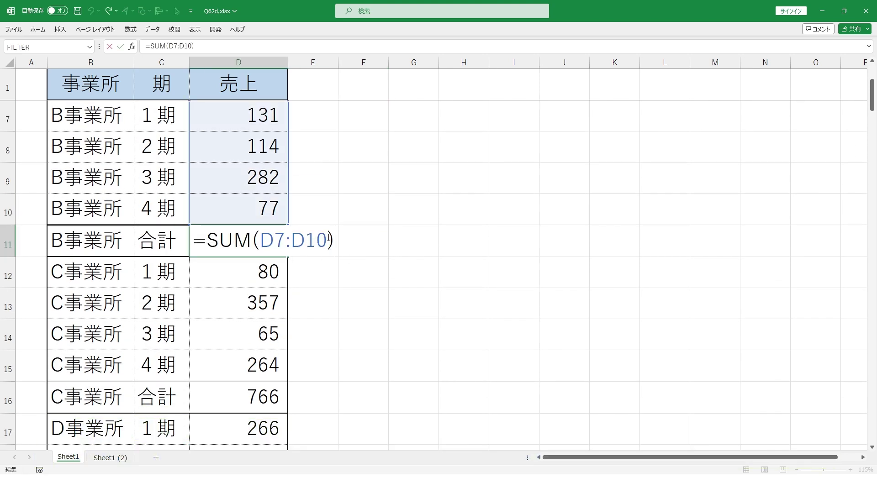
{"action": "key", "text": "Escape"}
{"action": "scroll", "coordinate": [328, 237], "scroll_direction": "down", "scroll_amount": 2}
{"action": "left_click", "coordinate": [270, 242]}
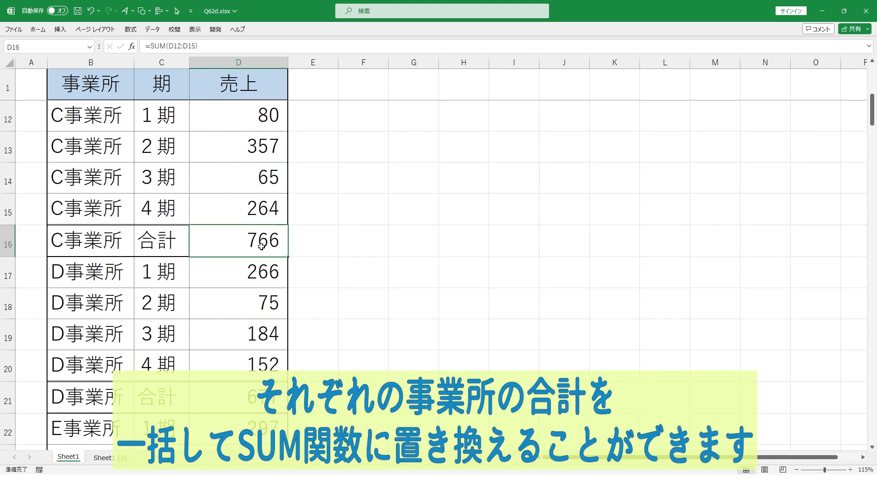
{"action": "double_click", "coordinate": [270, 241]}
{"action": "key", "text": "Escape"}
Inspect the SUM formulas in the D事業所 and E事業所 total cells, D21 and D26, without changing them.
{"action": "scroll", "coordinate": [352, 252], "scroll_direction": "down", "scroll_amount": 2}
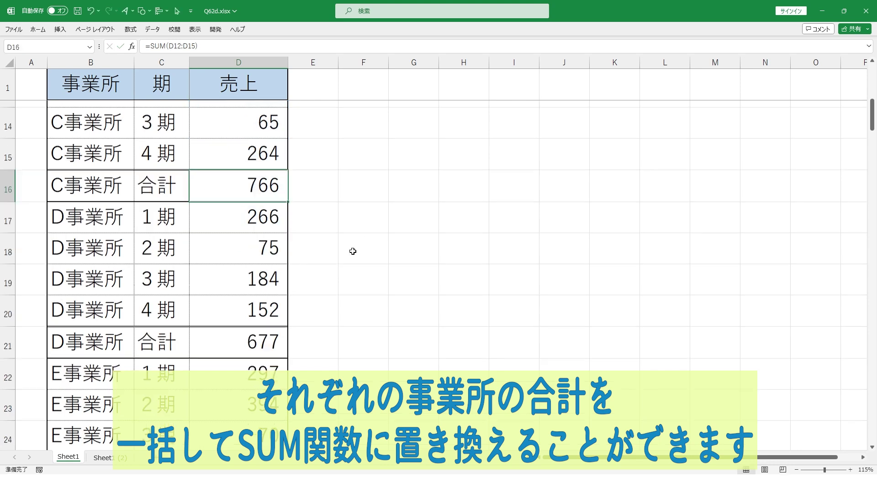
{"action": "left_click", "coordinate": [274, 242]}
{"action": "double_click", "coordinate": [275, 242]}
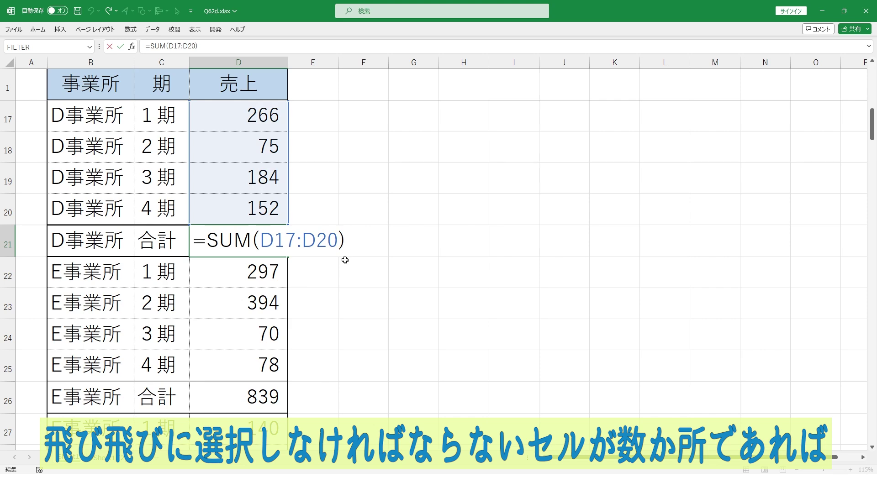
{"action": "key", "text": "Escape"}
{"action": "scroll", "coordinate": [345, 261], "scroll_direction": "down", "scroll_amount": 2}
{"action": "left_click", "coordinate": [251, 250]}
{"action": "double_click", "coordinate": [251, 250]}
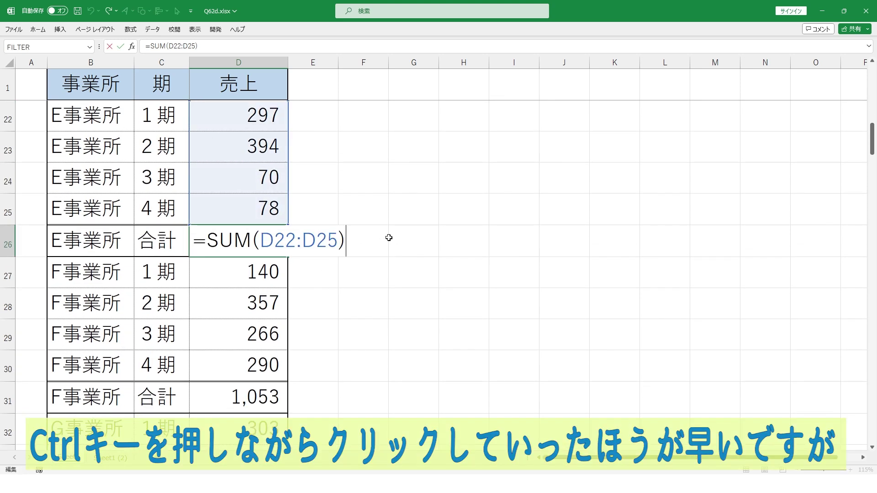
{"action": "key", "text": "Escape"}
{"action": "scroll", "coordinate": [389, 238], "scroll_direction": "up", "scroll_amount": 7}
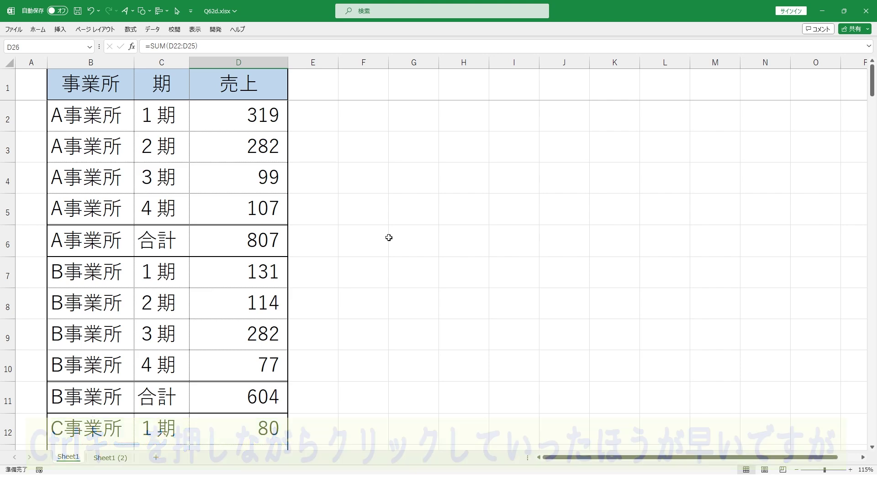
Group the copied sheet with Sheet1 again and look over the matching selected total cells on Sheet1.
{"action": "left_click", "coordinate": [97, 458]}
{"action": "left_click", "coordinate": [82, 457], "text": "shift"}
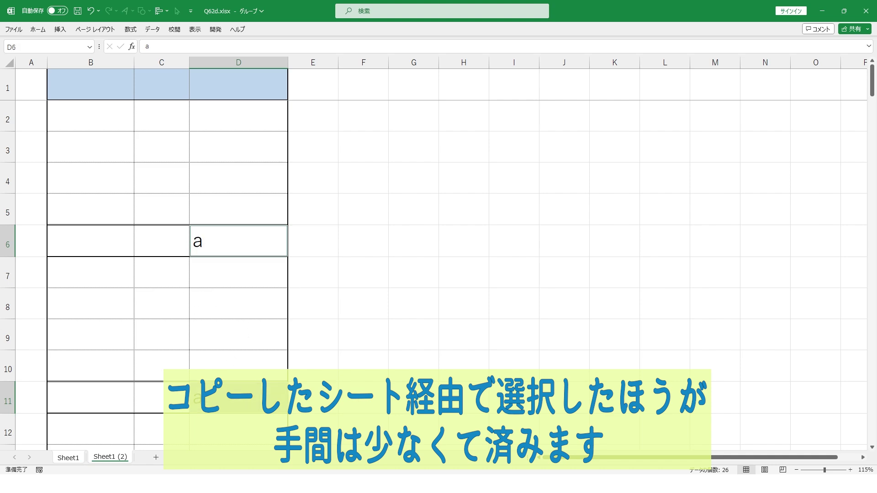
{"action": "left_click", "coordinate": [68, 458]}
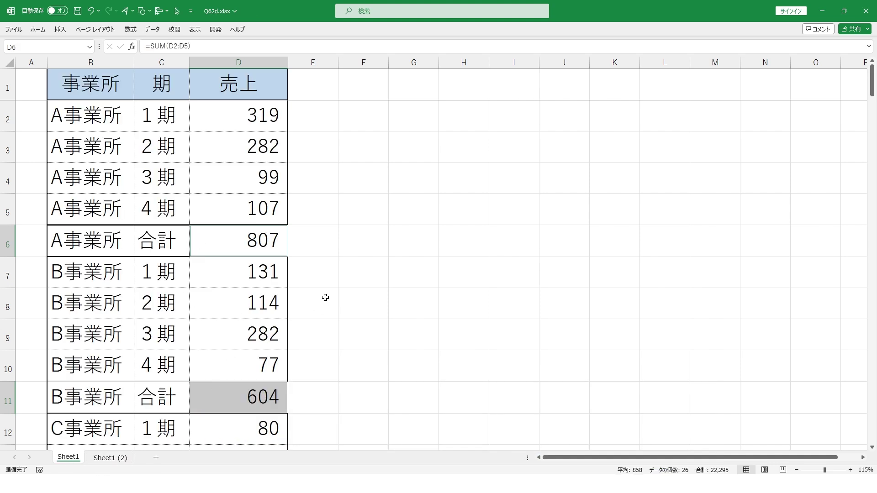
{"action": "scroll", "coordinate": [325, 298], "scroll_direction": "down", "scroll_amount": 5}
{"action": "scroll", "coordinate": [326, 300], "scroll_direction": "down", "scroll_amount": 5}
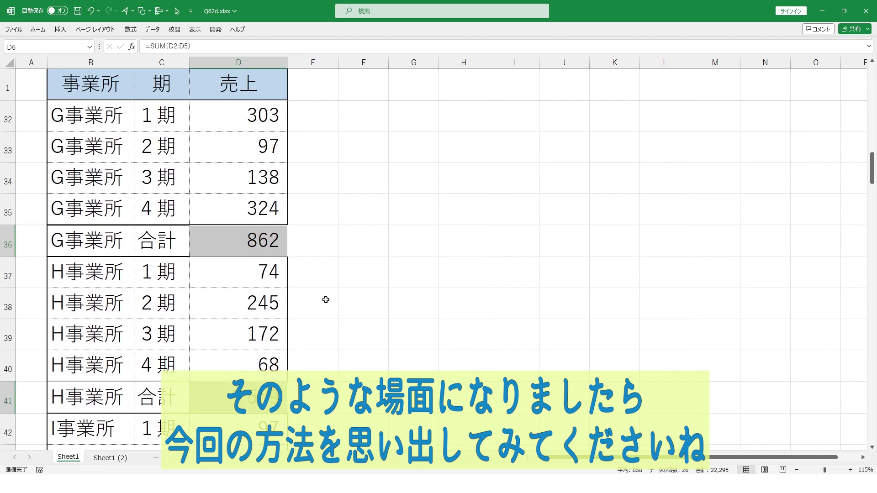
{"action": "scroll", "coordinate": [326, 299], "scroll_direction": "up", "scroll_amount": 10}
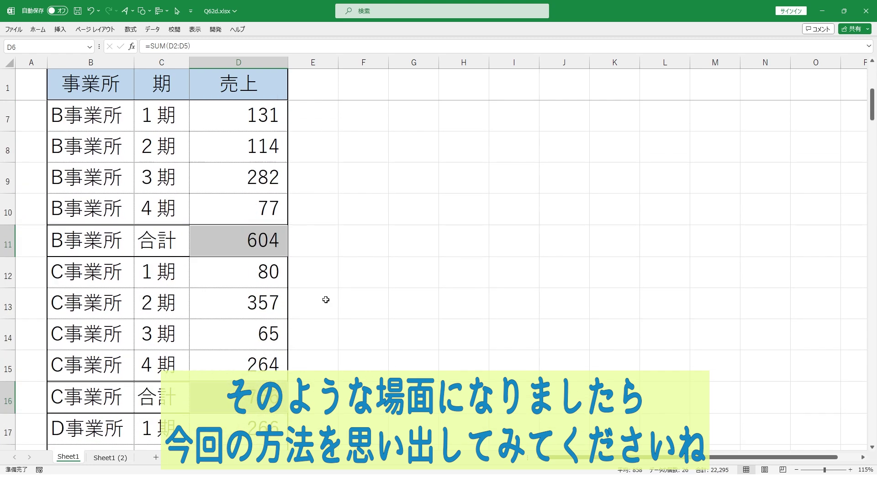
{"action": "left_click", "coordinate": [337, 237]}
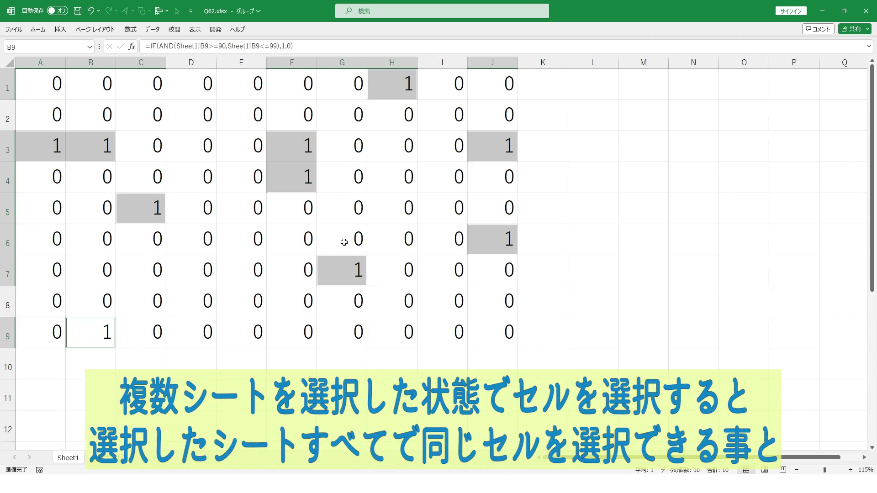
On Sheet1 of Q62.xlsx, replace the contents of all selected cells holding 90 to 99 with (ᐛ).
{"action": "left_click", "coordinate": [71, 460]}
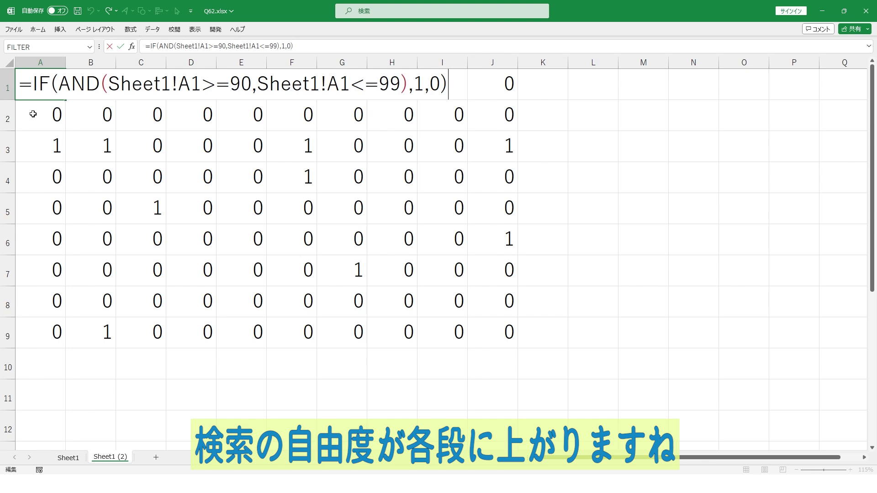
{"action": "key", "text": "ctrl+Return"}
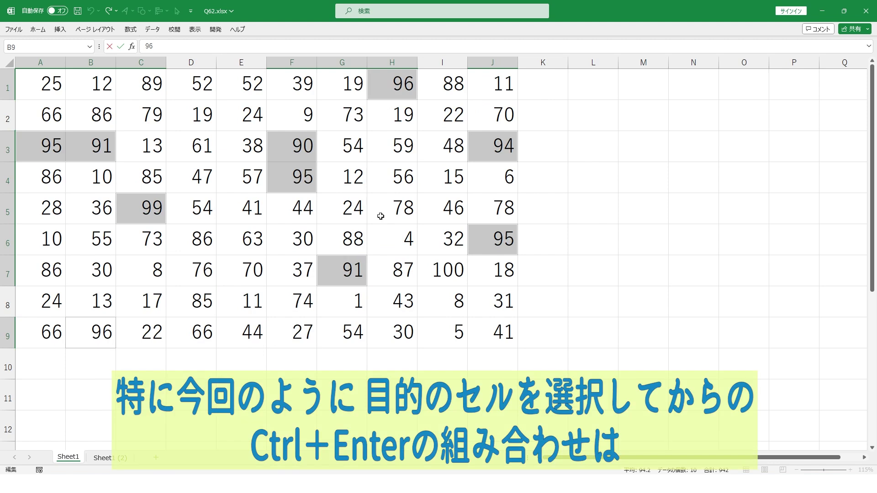
{"action": "key", "text": "BackSpace"}
{"action": "key", "text": "BackSpace"}
{"action": "type", "text": "(ᐛ)"}
{"action": "key", "text": "ctrl+Return"}
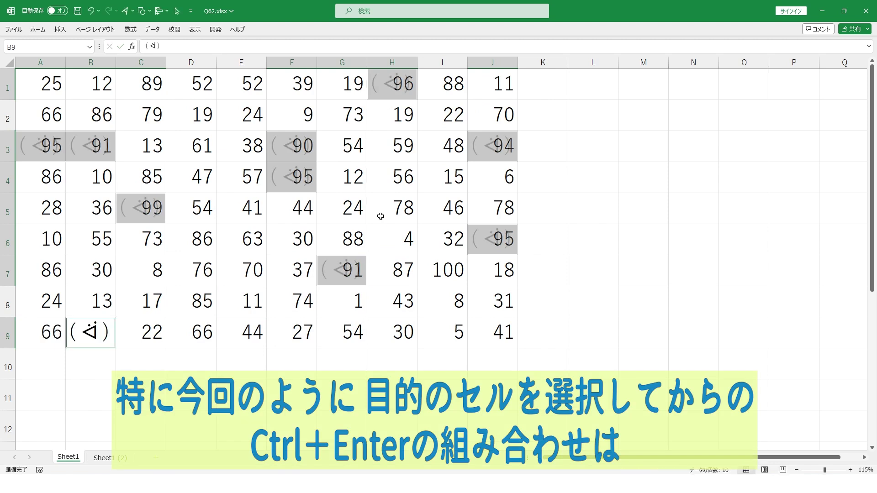
Set the font colour of the selected (ᐛ) cells to the standard red and deselect them.
{"action": "left_click", "coordinate": [38, 29]}
{"action": "left_click", "coordinate": [200, 61]}
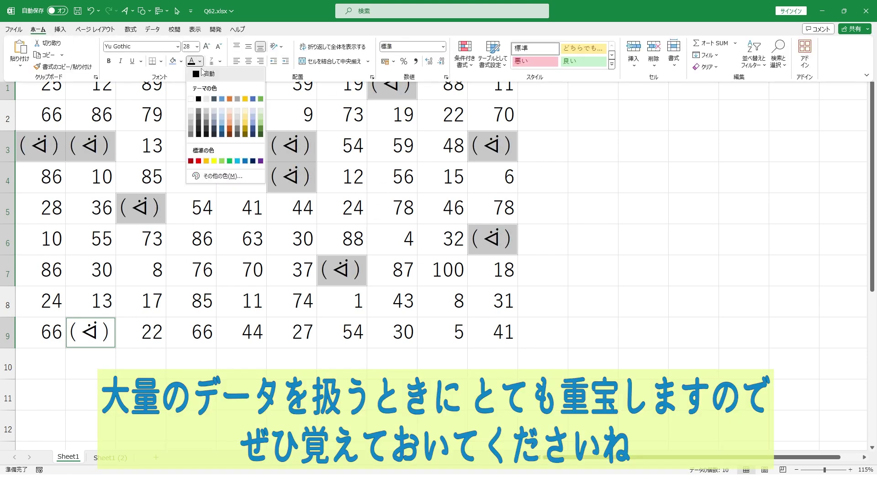
{"action": "left_click", "coordinate": [199, 161]}
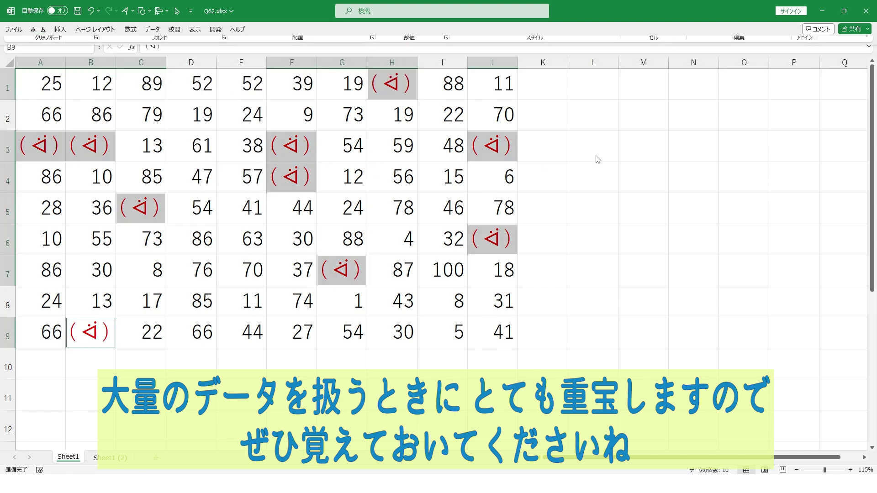
{"action": "left_click", "coordinate": [630, 144]}
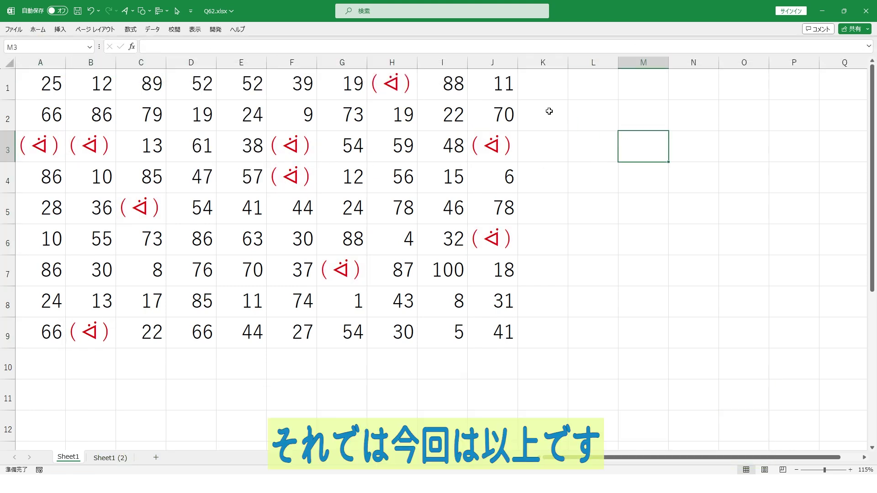